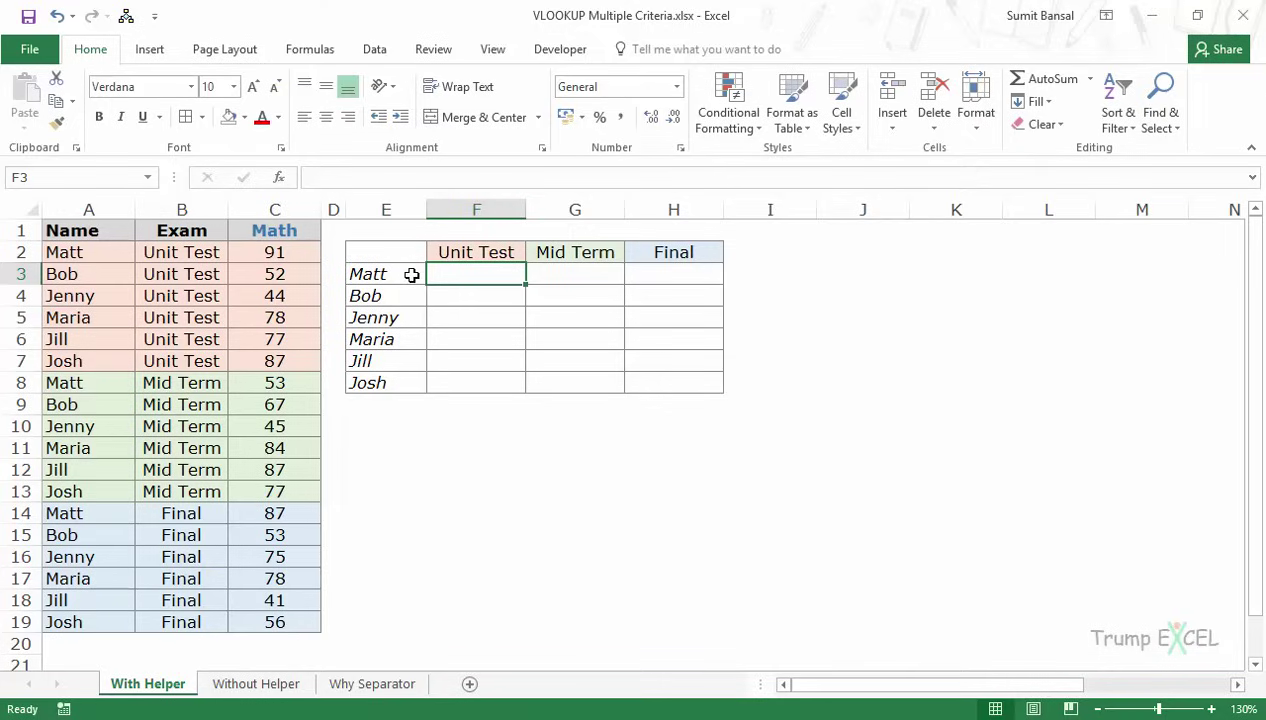
{"action": "left_click_drag", "start_coordinate": [67, 254], "coordinate": [275, 253]}
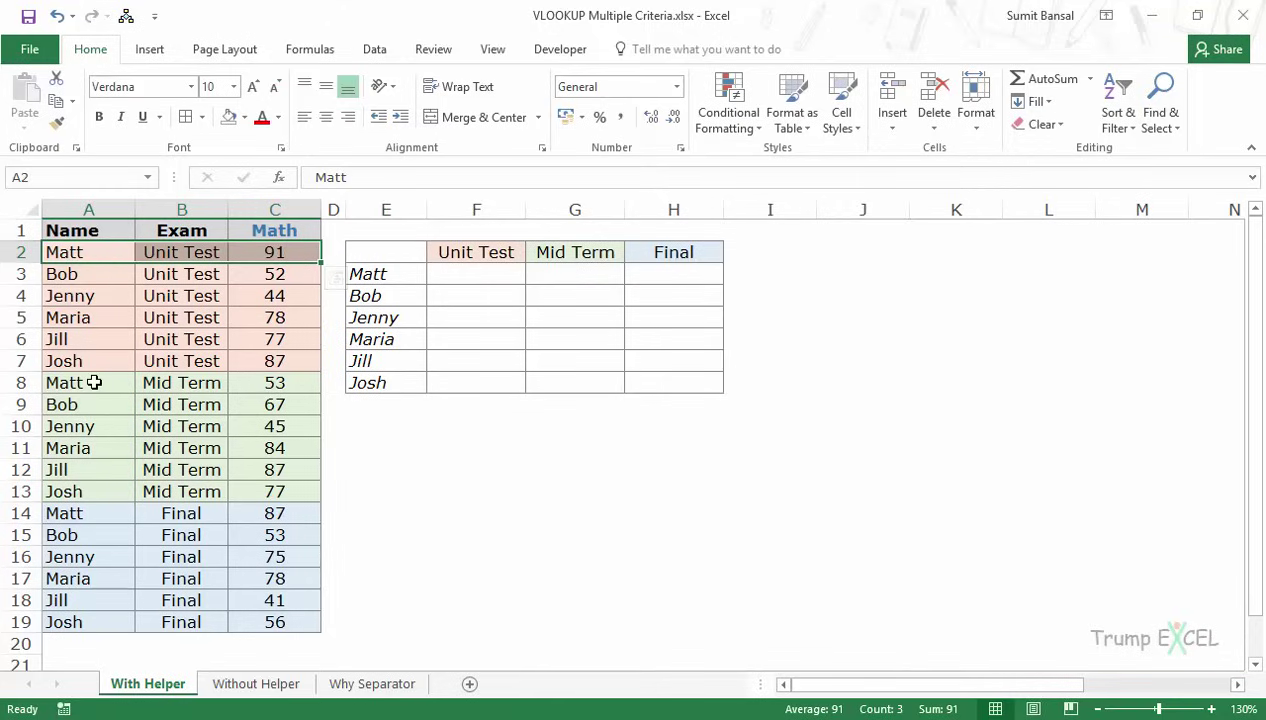
{"action": "left_click", "coordinate": [466, 277]}
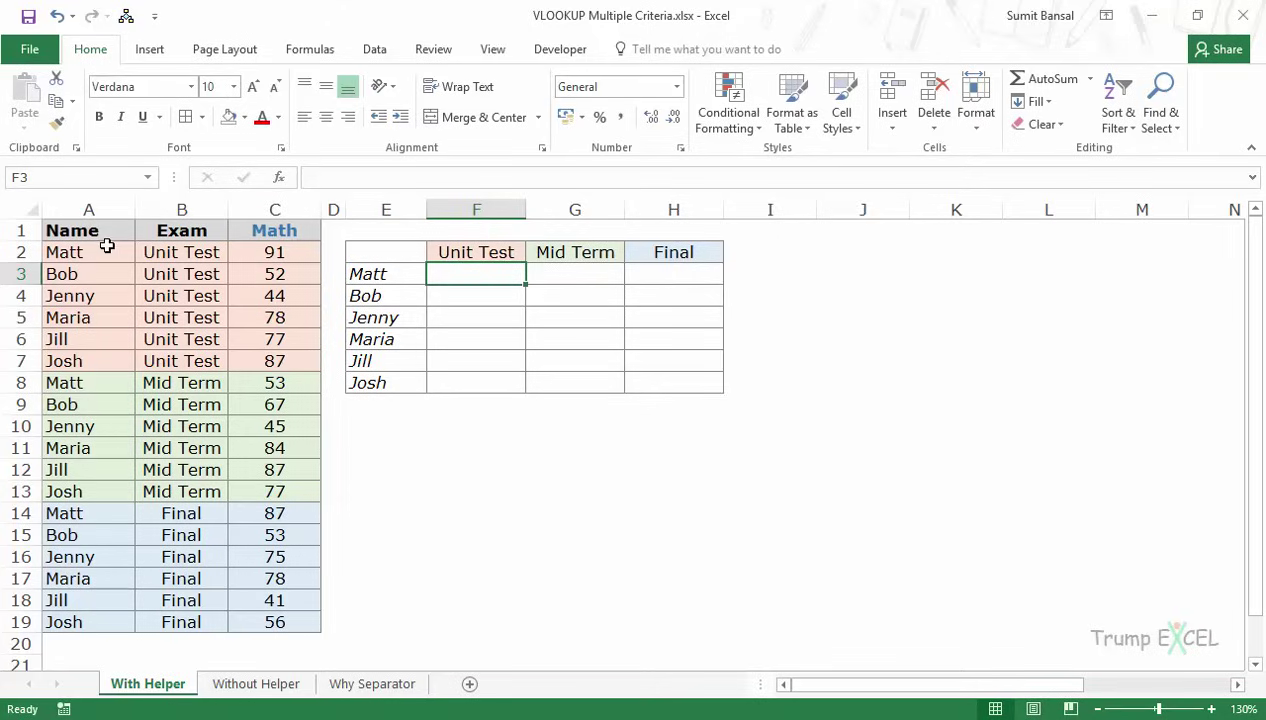
{"action": "left_click_drag", "start_coordinate": [104, 250], "coordinate": [160, 251]}
{"action": "left_click_drag", "start_coordinate": [115, 382], "coordinate": [161, 383]}
{"action": "left_click_drag", "start_coordinate": [110, 514], "coordinate": [139, 513]}
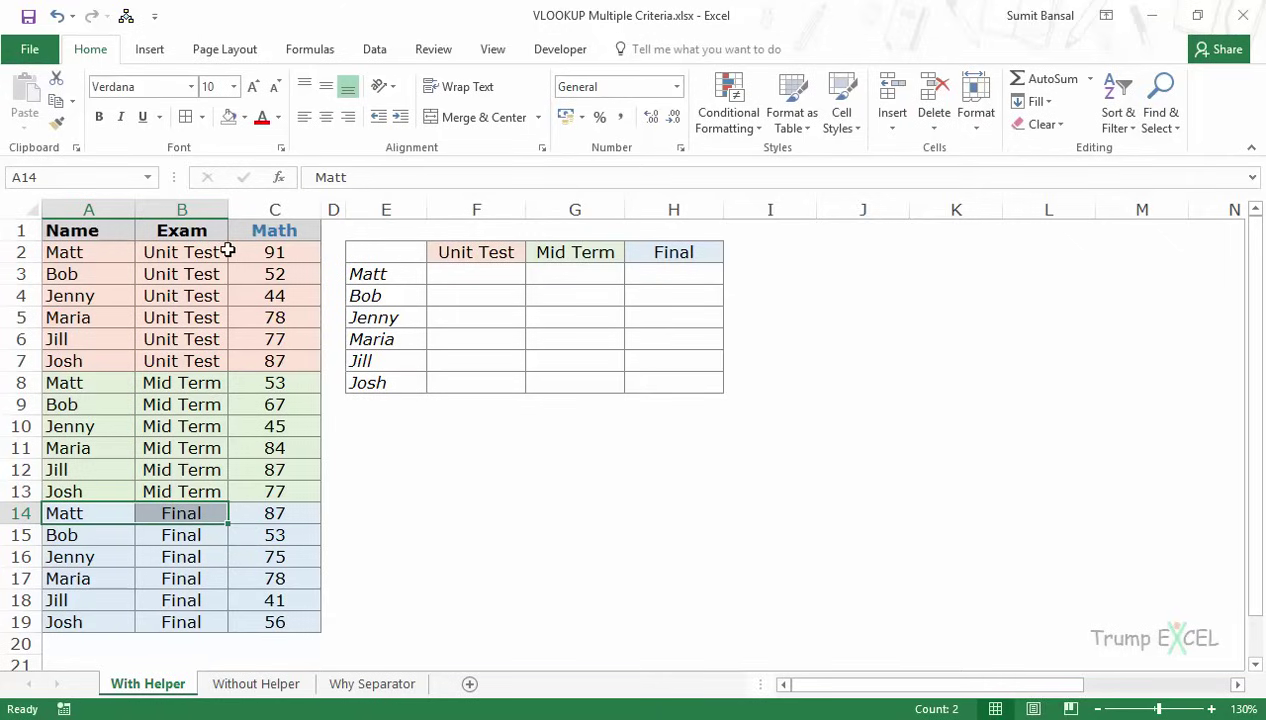
Step: Insert a blank column before the Math column and give it the header Helper 1
{"action": "left_click", "coordinate": [260, 205]}
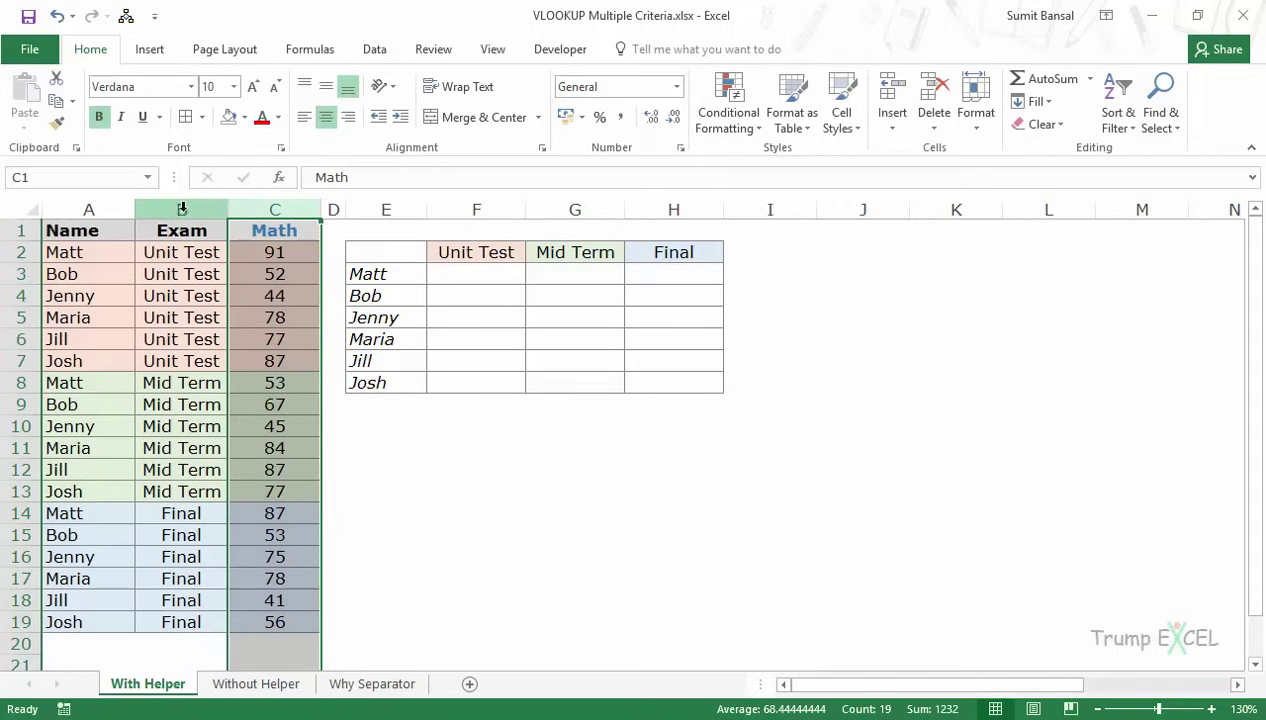
{"action": "right_click", "coordinate": [272, 208]}
{"action": "key", "text": "Escape"}
{"action": "key", "text": "ctrl+shift+plus"}
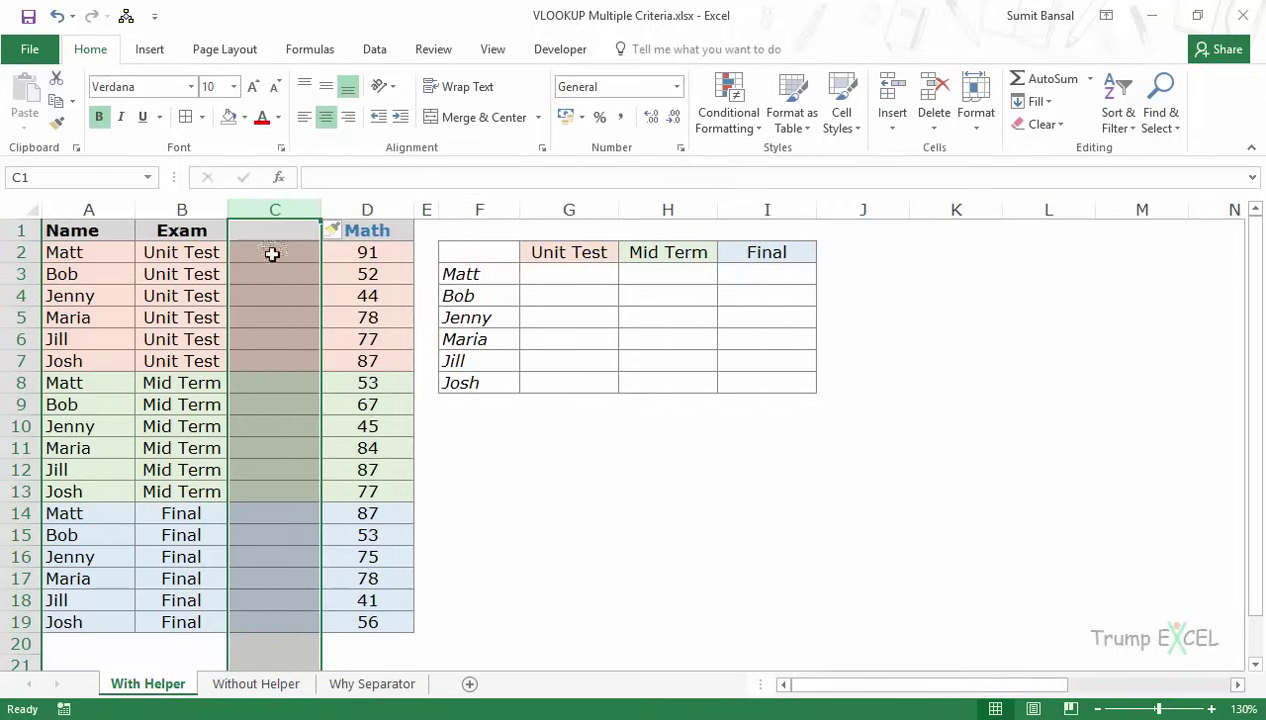
{"action": "left_click", "coordinate": [270, 231]}
{"action": "type", "text": "Helper 1"}
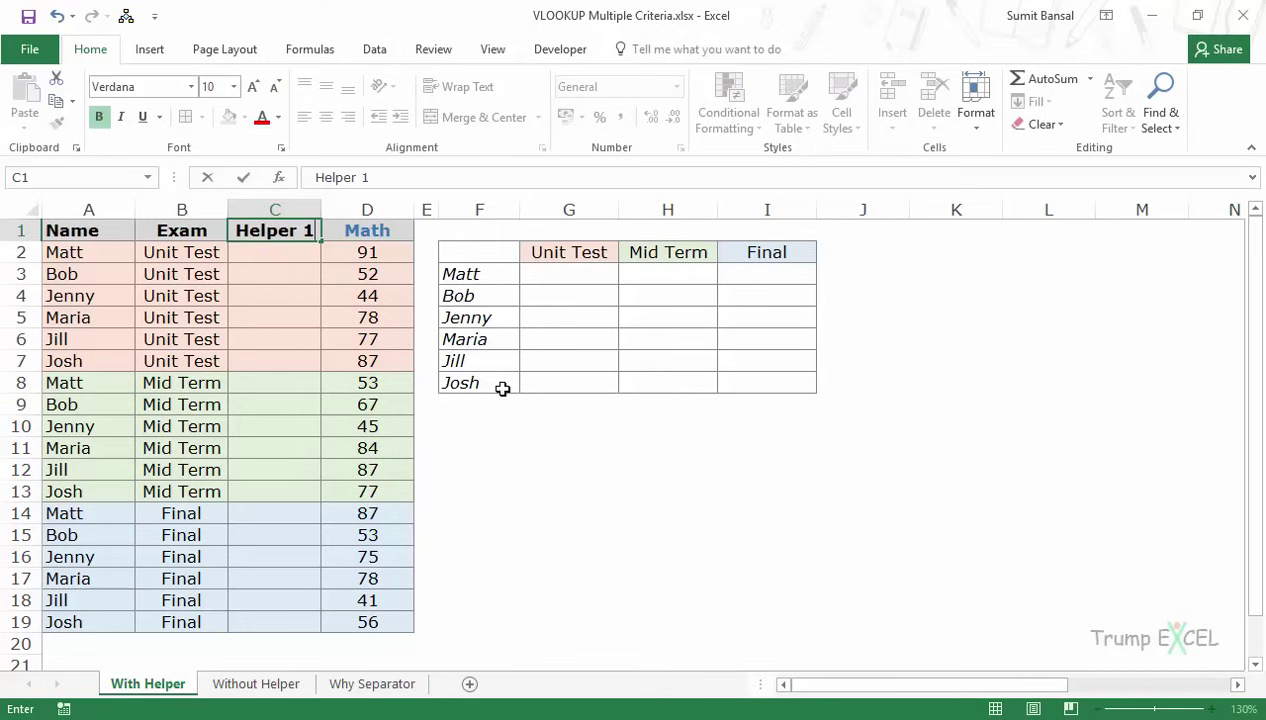
{"action": "key", "text": "Return"}
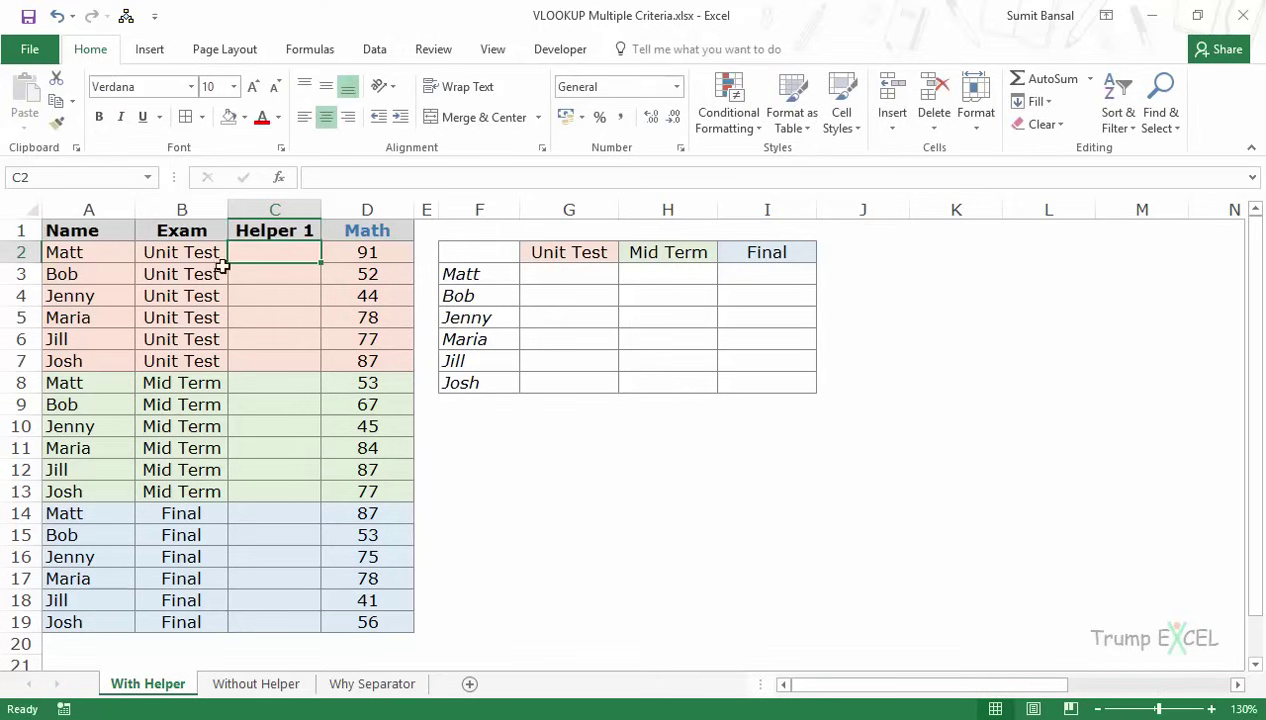
Step: Enter the formula =A2&"|"&B2 in C2 to join the name and exam with a pipe separator
{"action": "type", "text": "="}
{"action": "key", "text": "Left"}
{"action": "key", "text": "Left"}
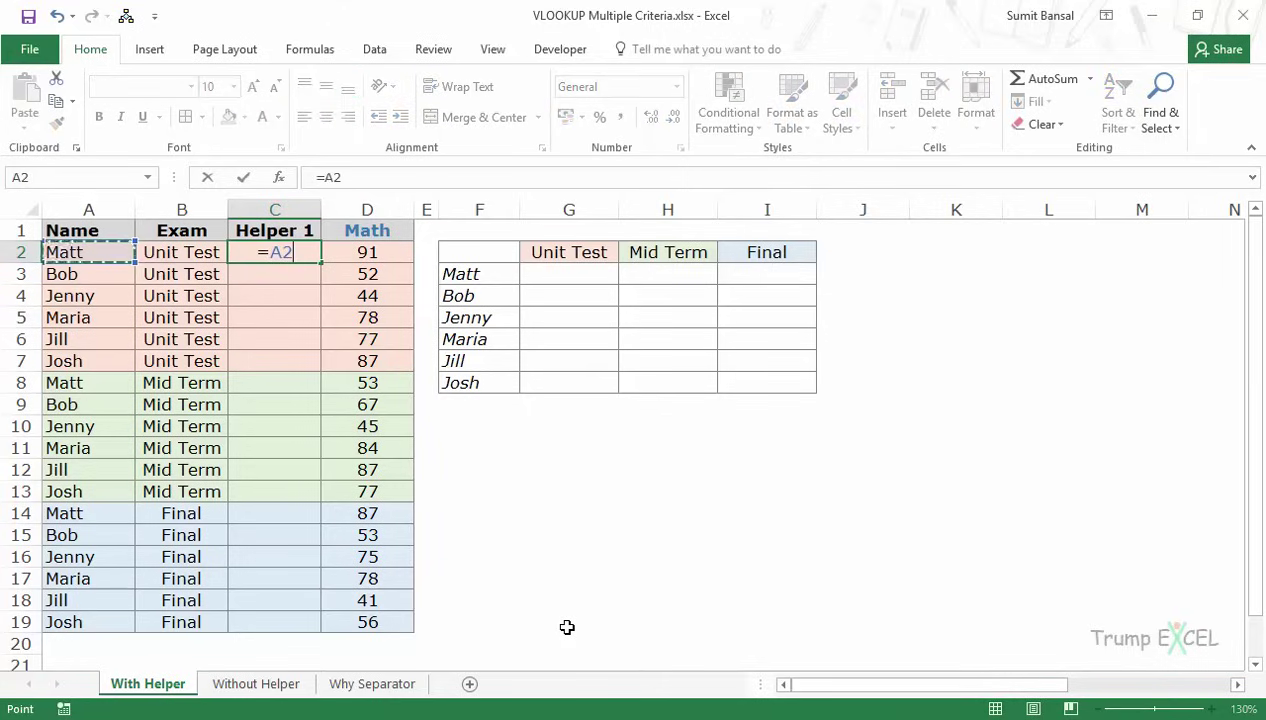
{"action": "type", "text": "&"}
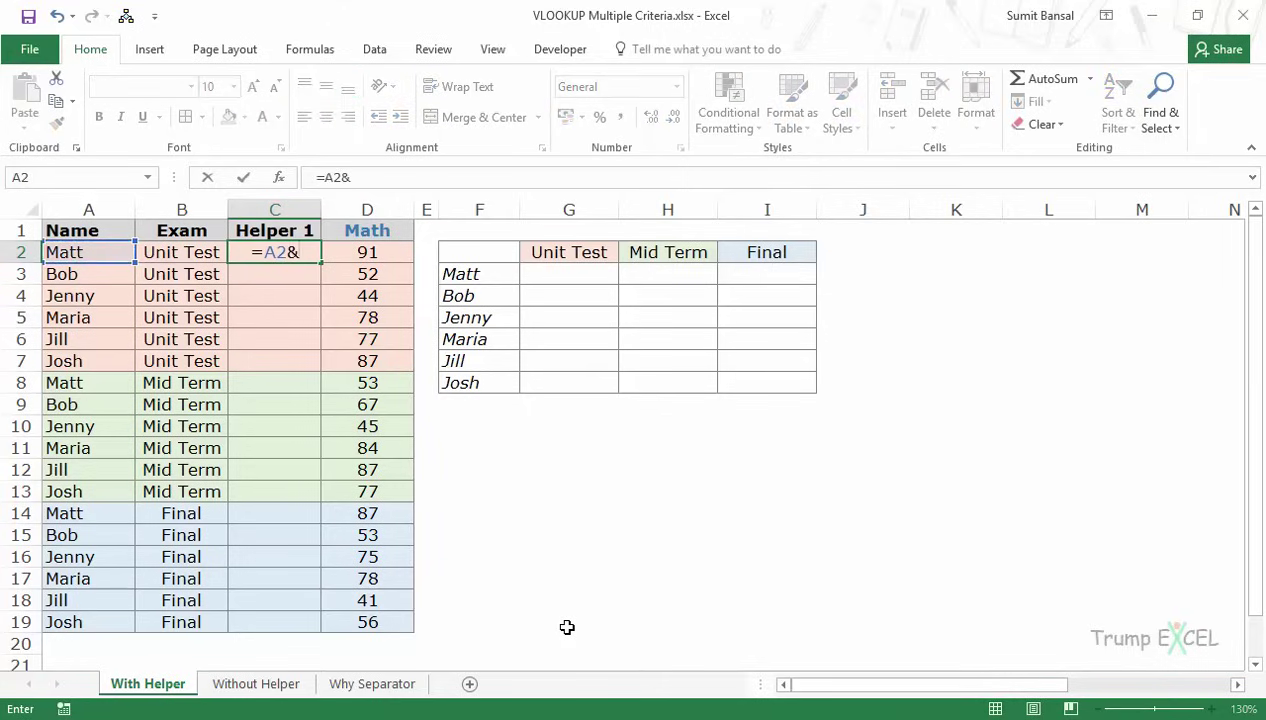
{"action": "type", "text": "\"|\""}
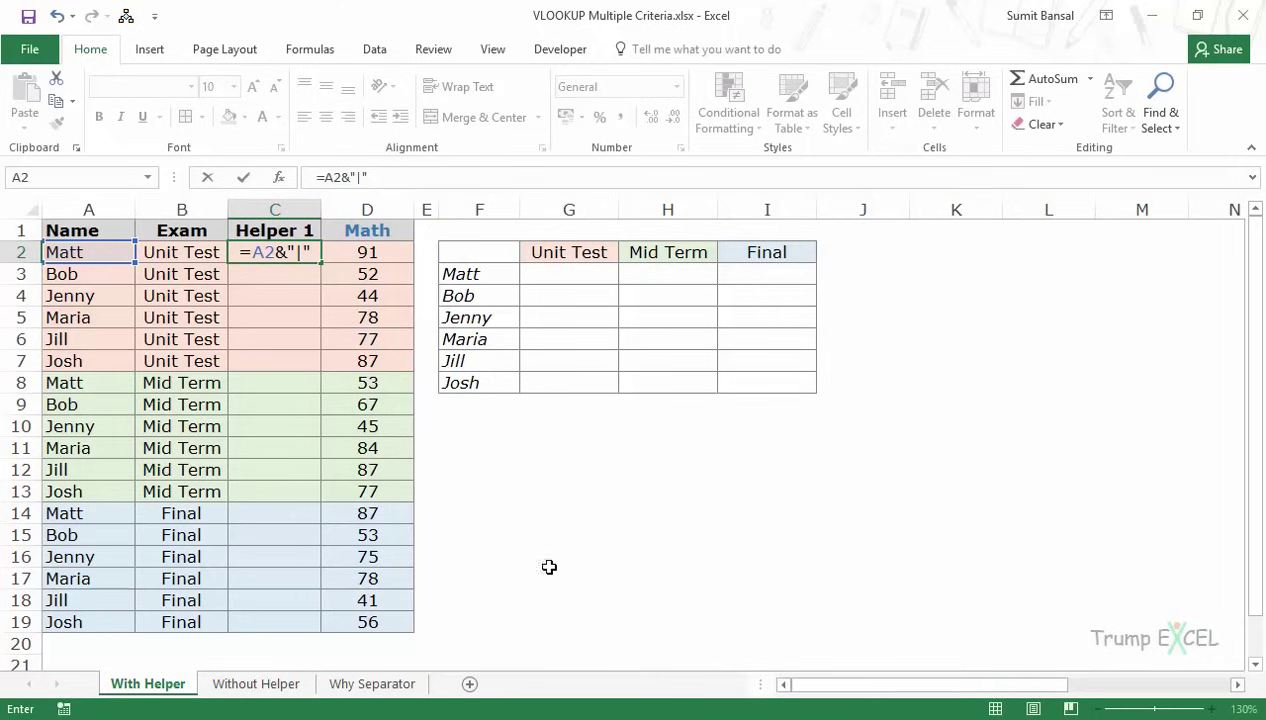
{"action": "type", "text": "&"}
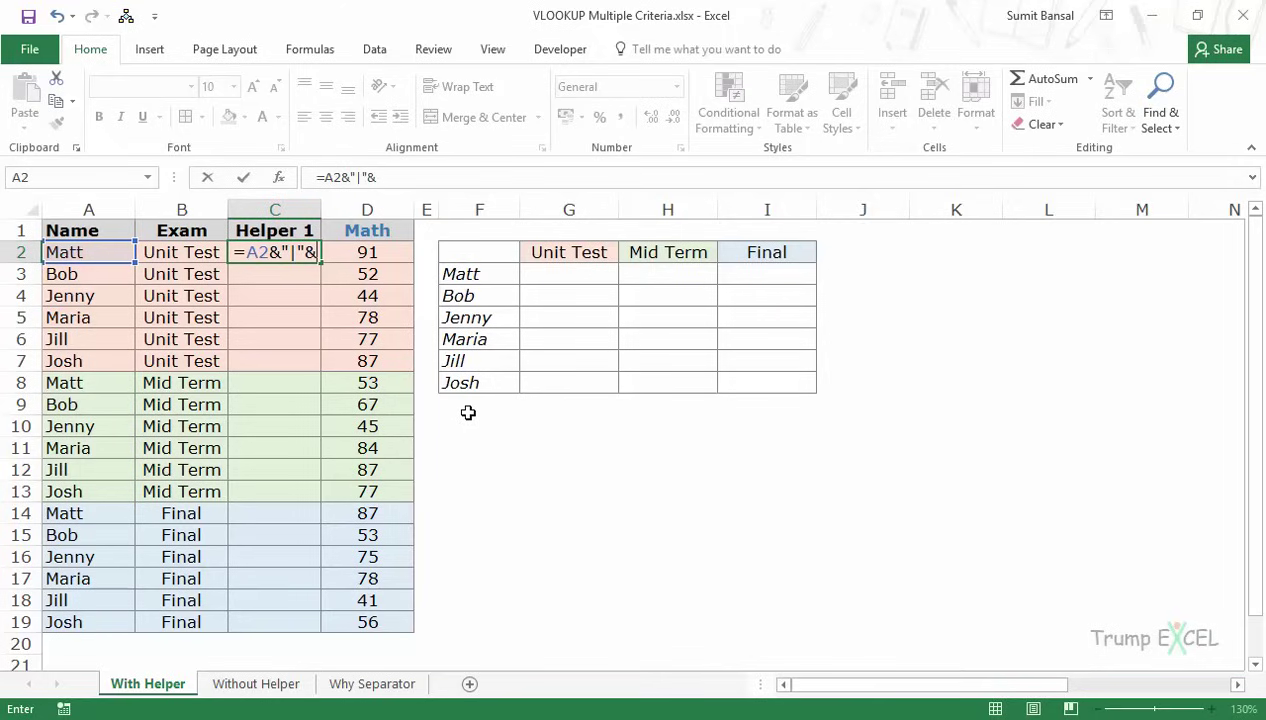
{"action": "key", "text": "Left"}
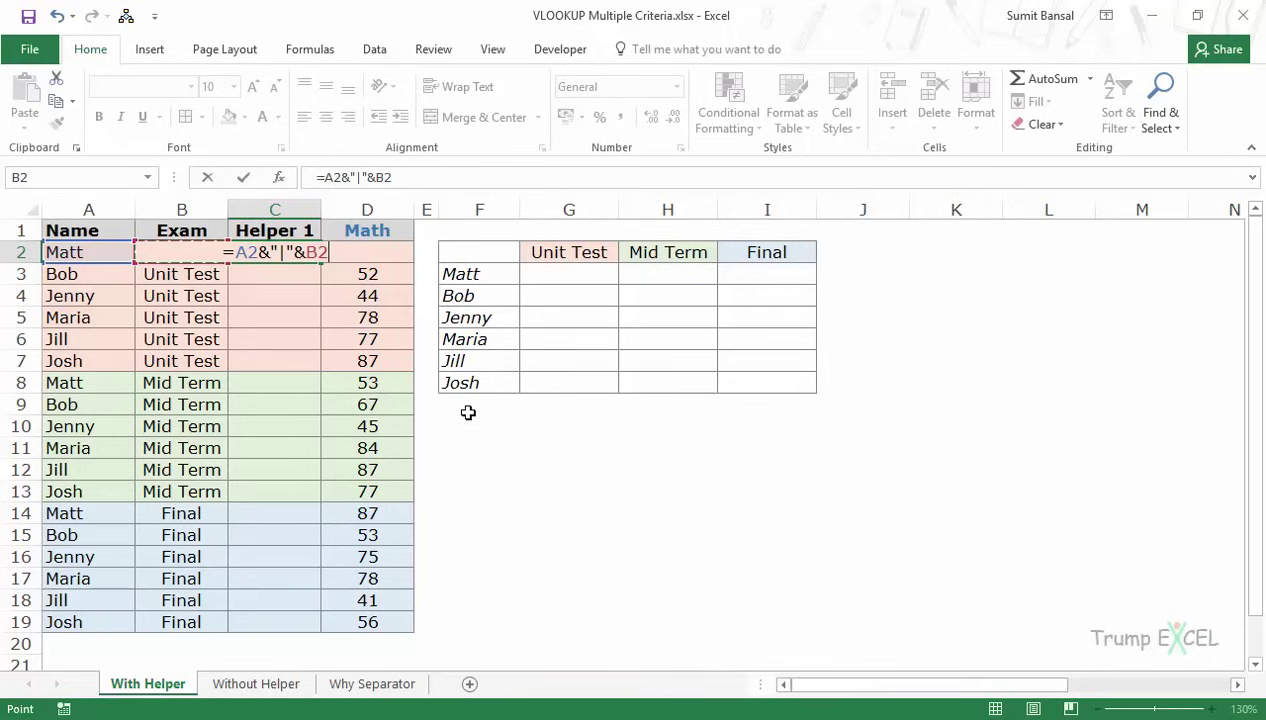
{"action": "key", "text": "ctrl+Return"}
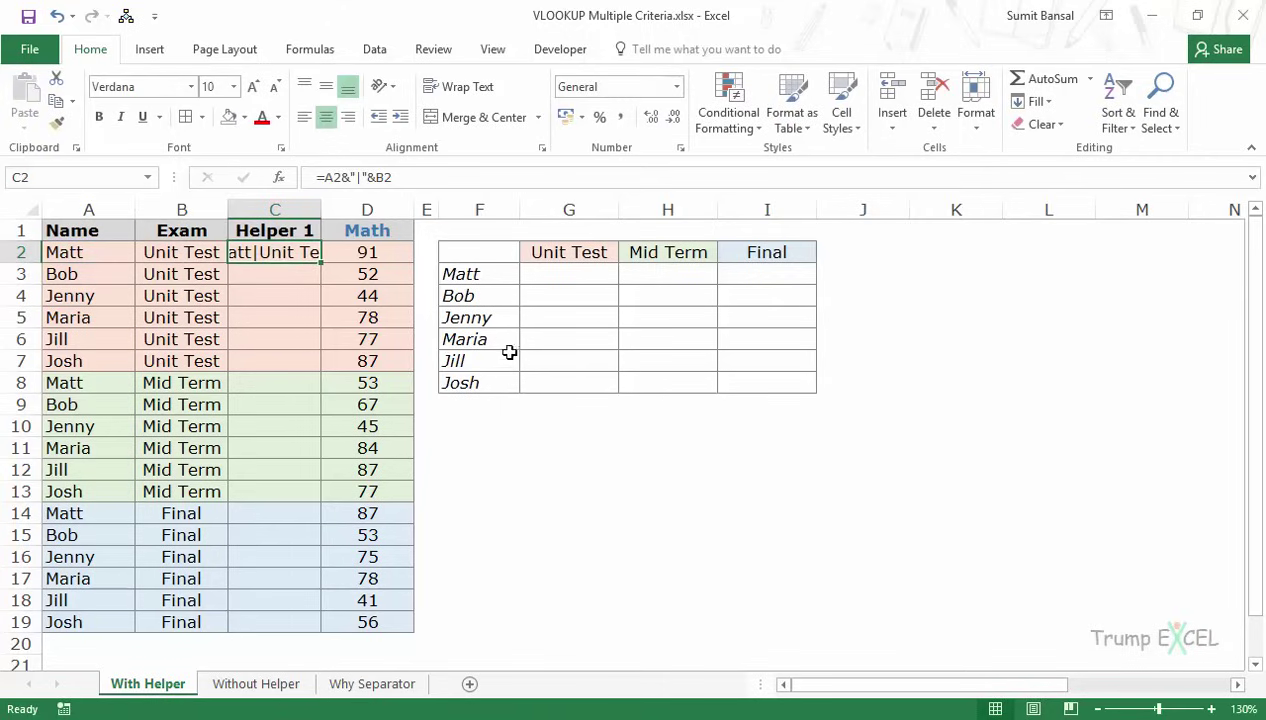
Step: Fill the helper formula from C2 down to C19 and autofit the Helper 1 column width to its contents
{"action": "double_click", "coordinate": [322, 209]}
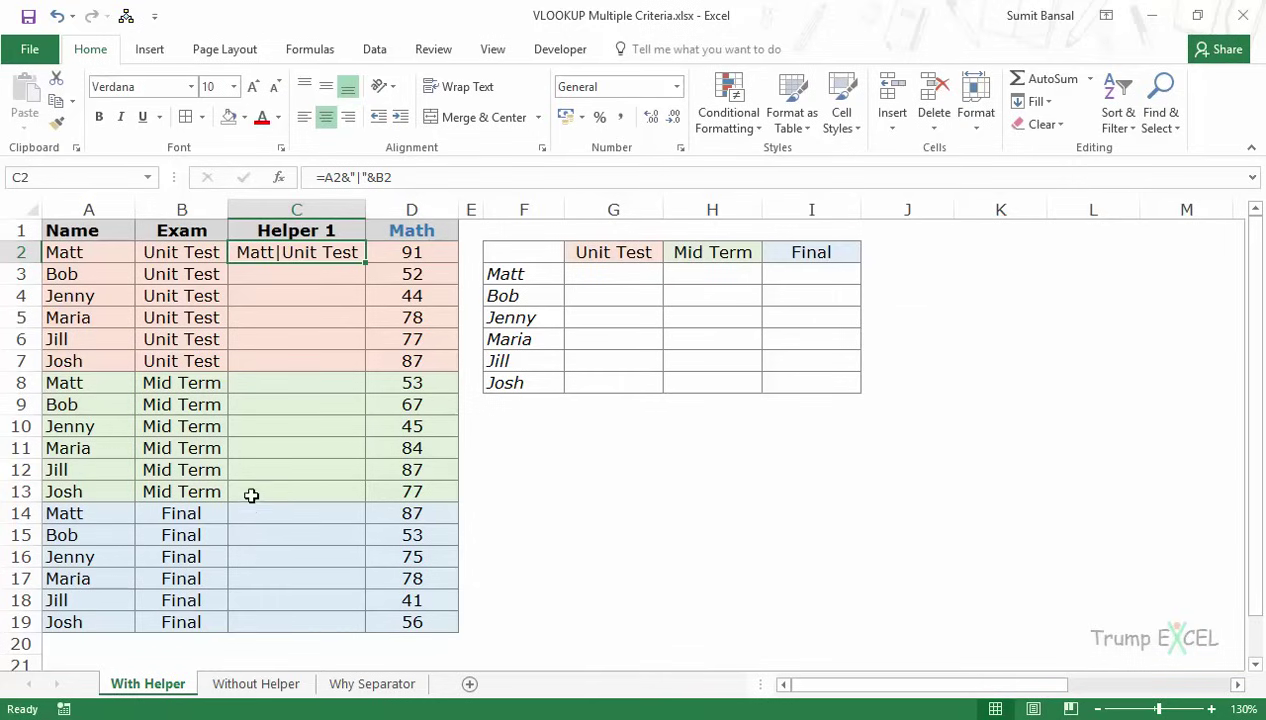
{"action": "double_click", "coordinate": [367, 265]}
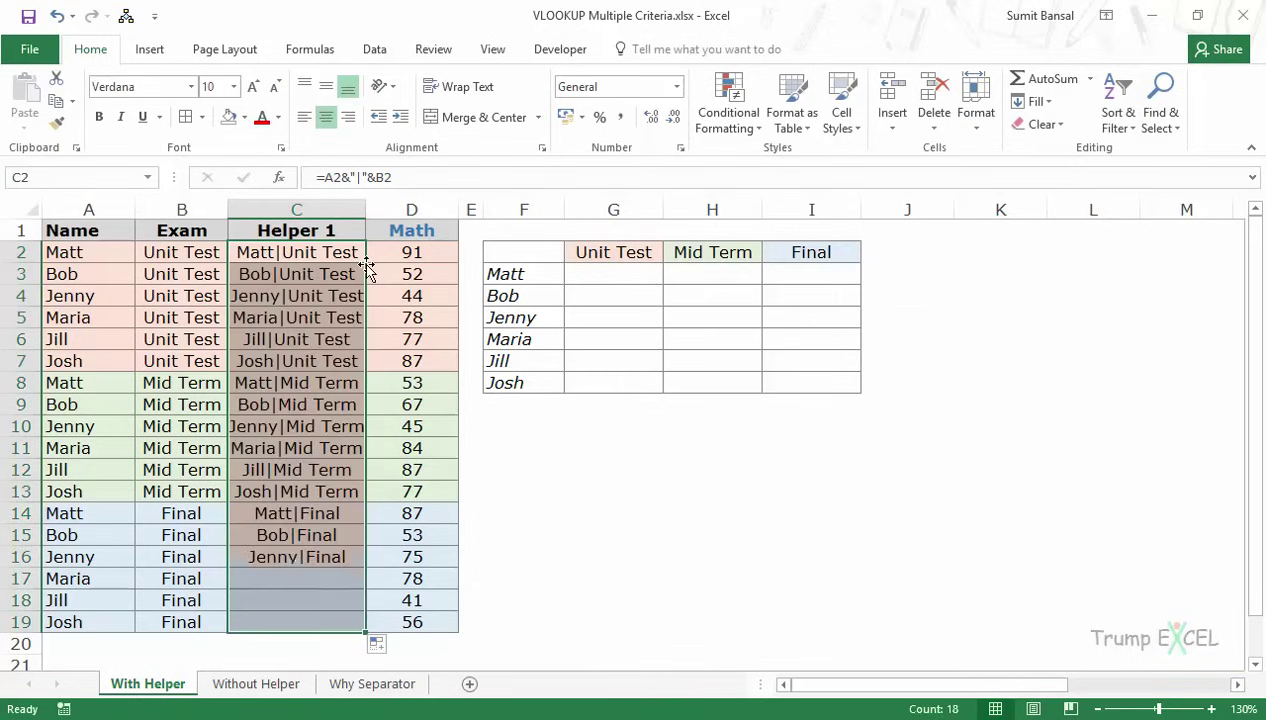
{"action": "double_click", "coordinate": [364, 204]}
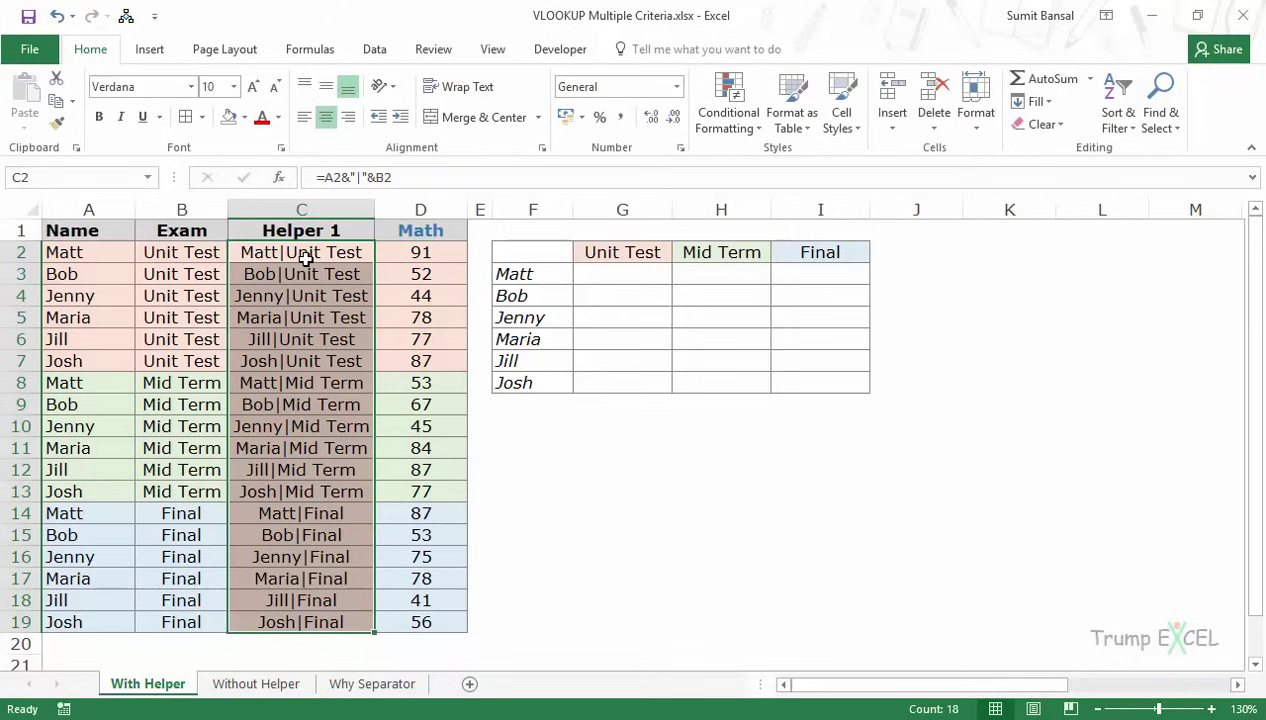
Step: Start a VLOOKUP formula in G3 with the lookup value $F3&"|"&G$2
{"action": "left_click", "coordinate": [610, 278]}
{"action": "type", "text": "=vlo"}
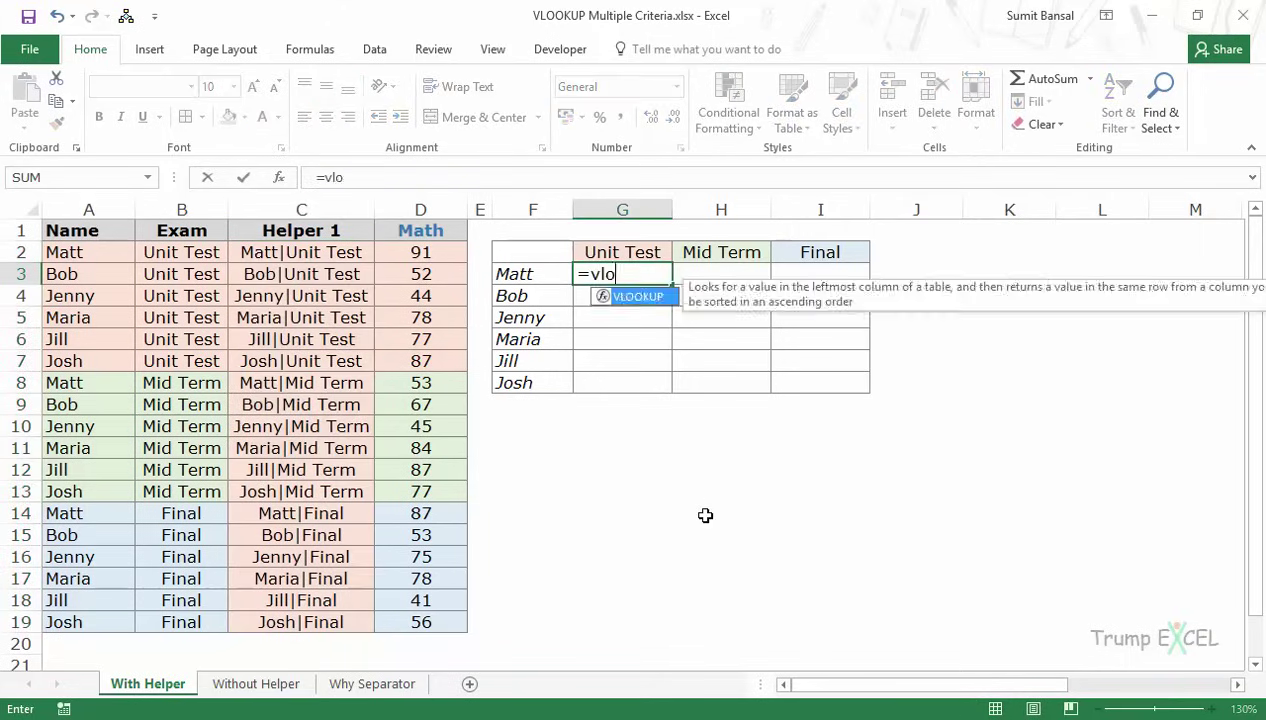
{"action": "key", "text": "Tab"}
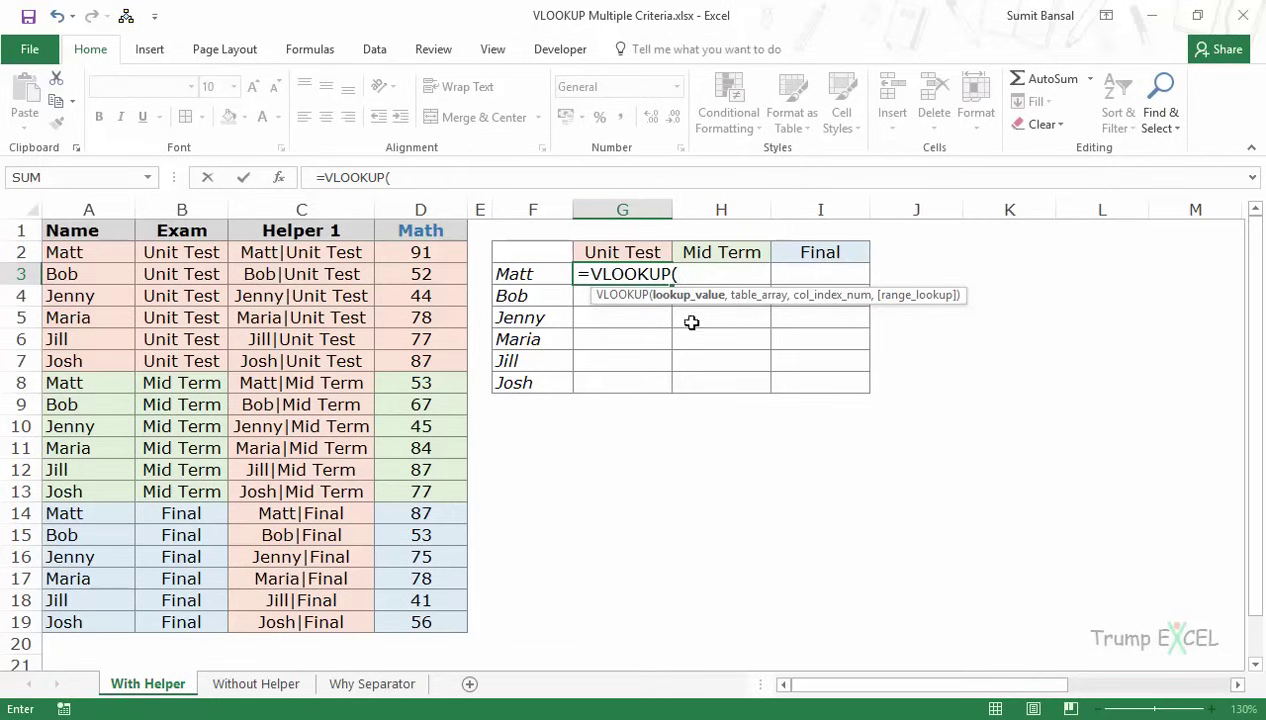
{"action": "left_click", "coordinate": [541, 274]}
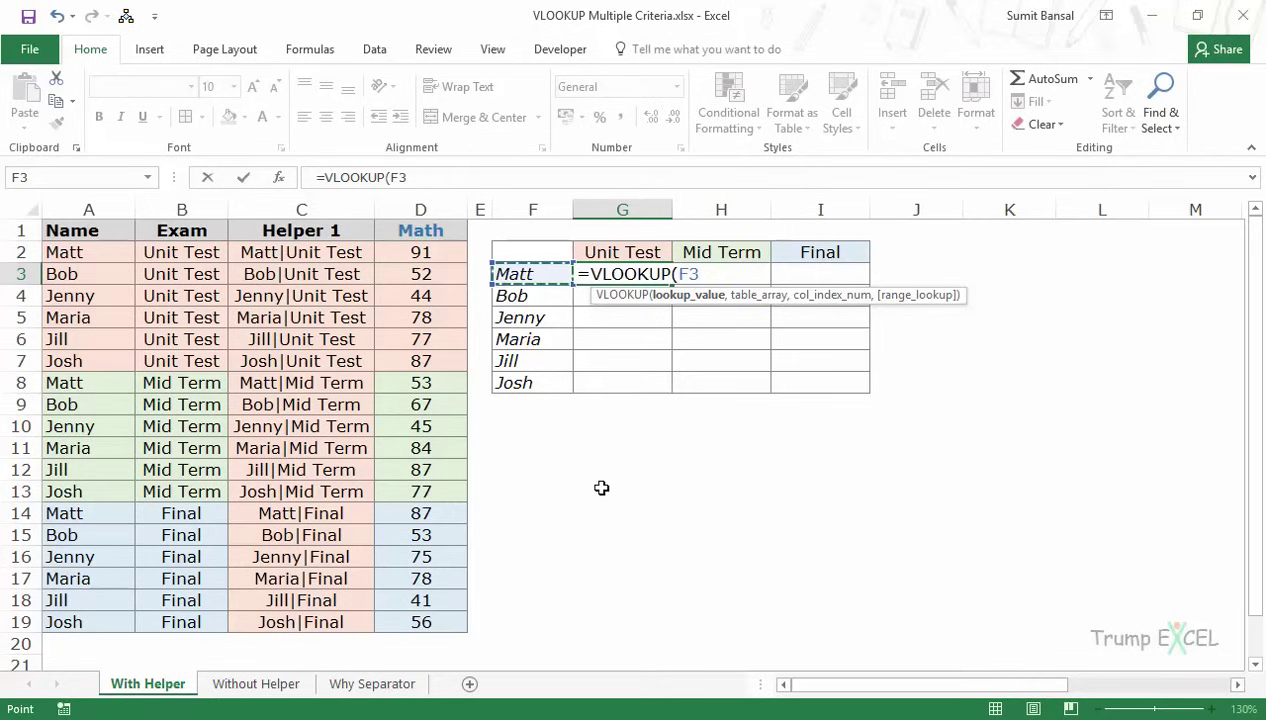
{"action": "type", "text": "&\"|\"&"}
{"action": "left_click", "coordinate": [590, 250]}
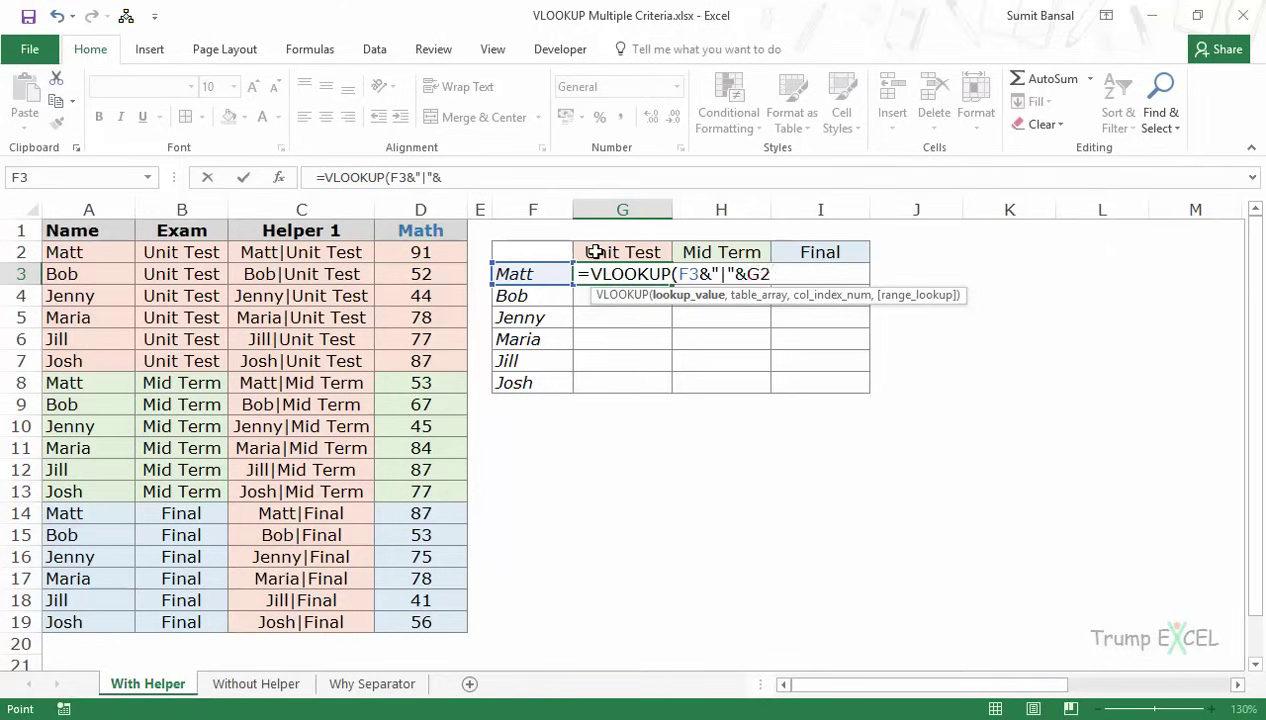
{"action": "left_click", "coordinate": [681, 274]}
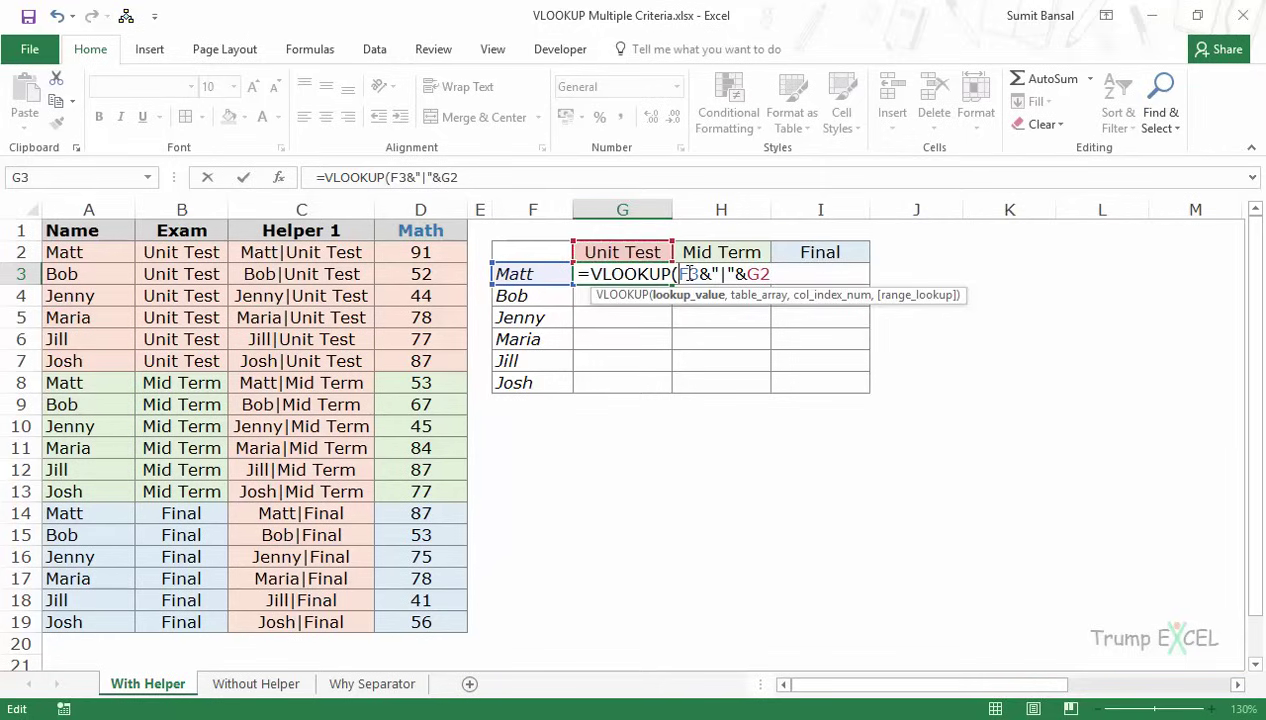
{"action": "type", "text": "$"}
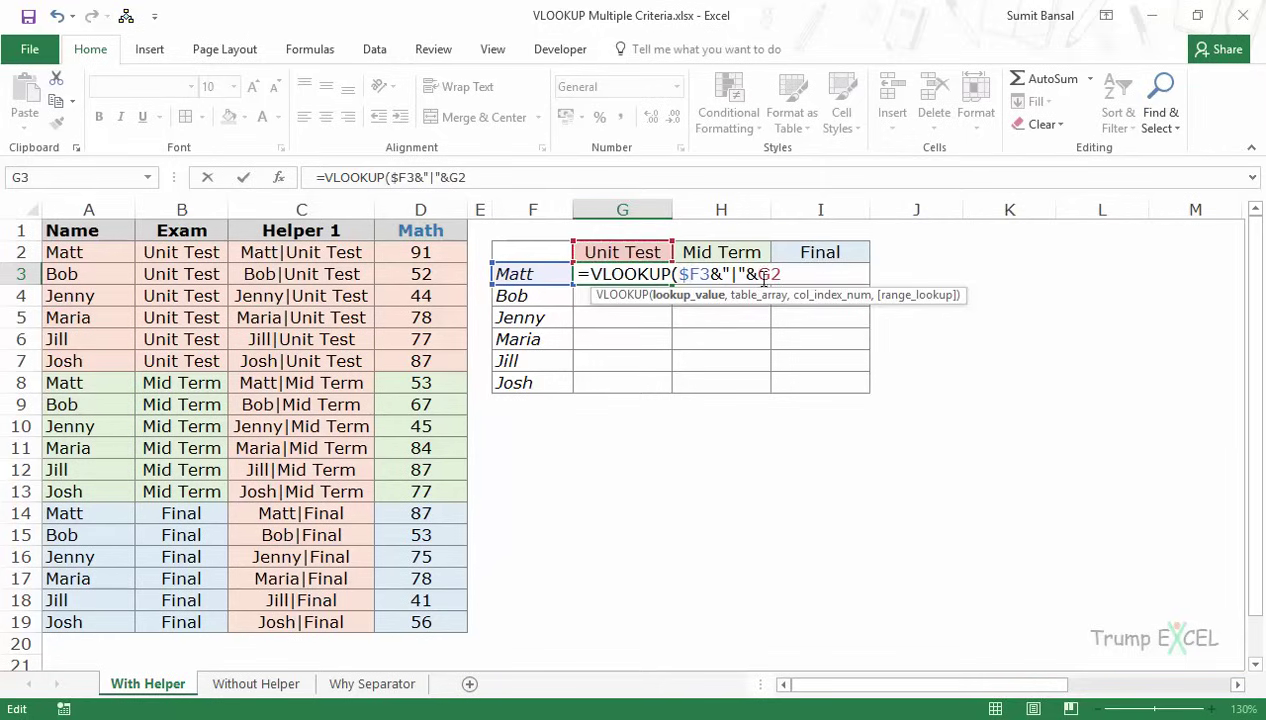
{"action": "left_click", "coordinate": [771, 274]}
{"action": "type", "text": "$2,"}
Step: Complete the VLOOKUP in G3 with table array $C$2:$D$19, column index 2 and range lookup 0
{"action": "left_click", "coordinate": [317, 255]}
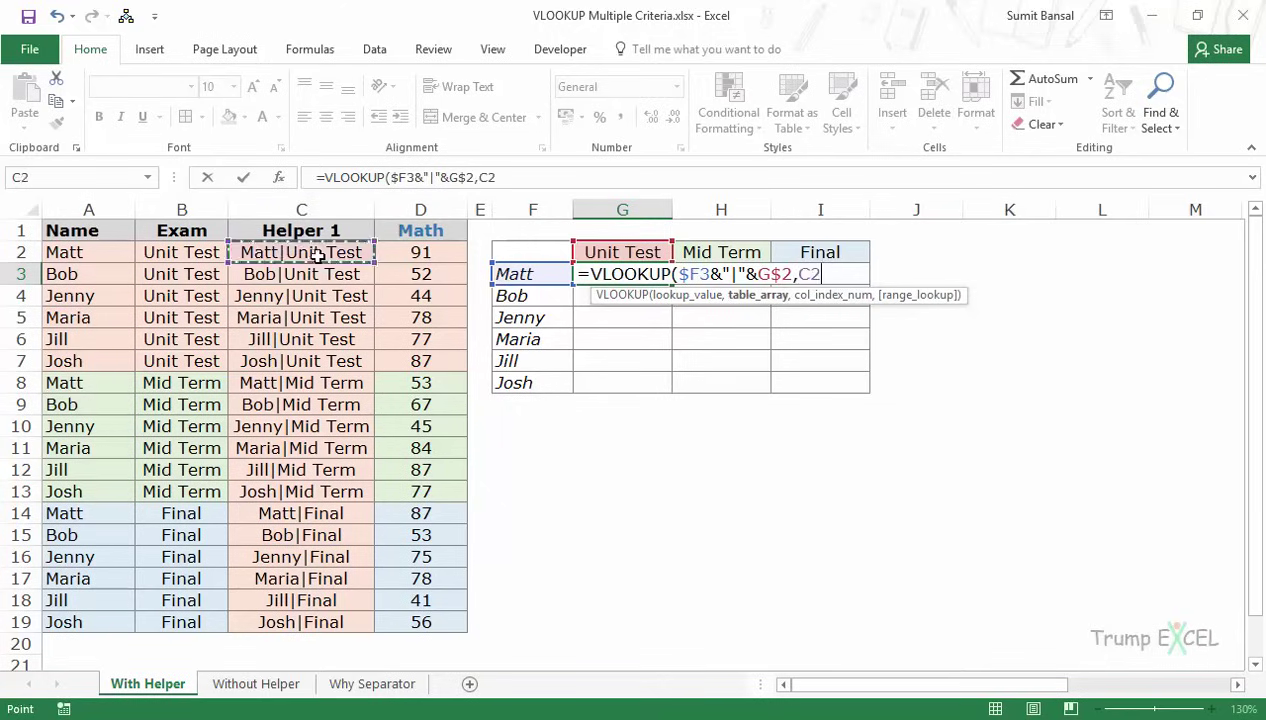
{"action": "left_click_drag", "start_coordinate": [317, 255], "coordinate": [420, 621]}
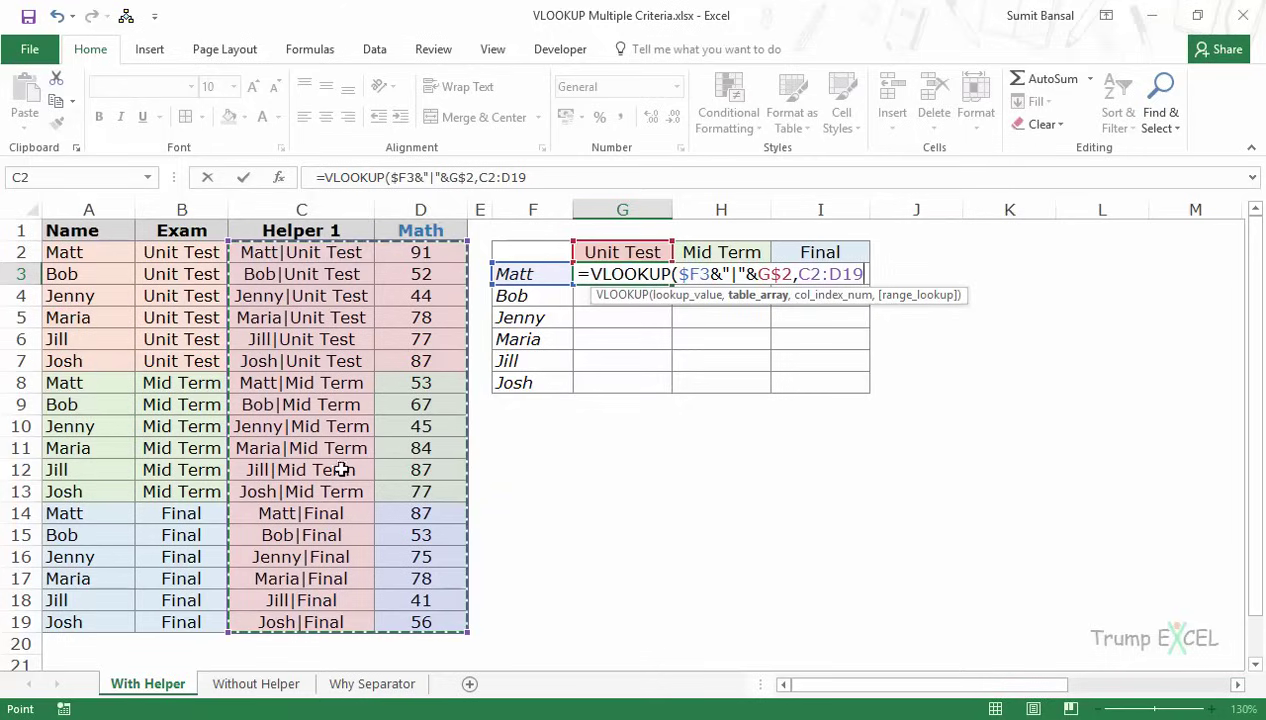
{"action": "key", "text": "F4"}
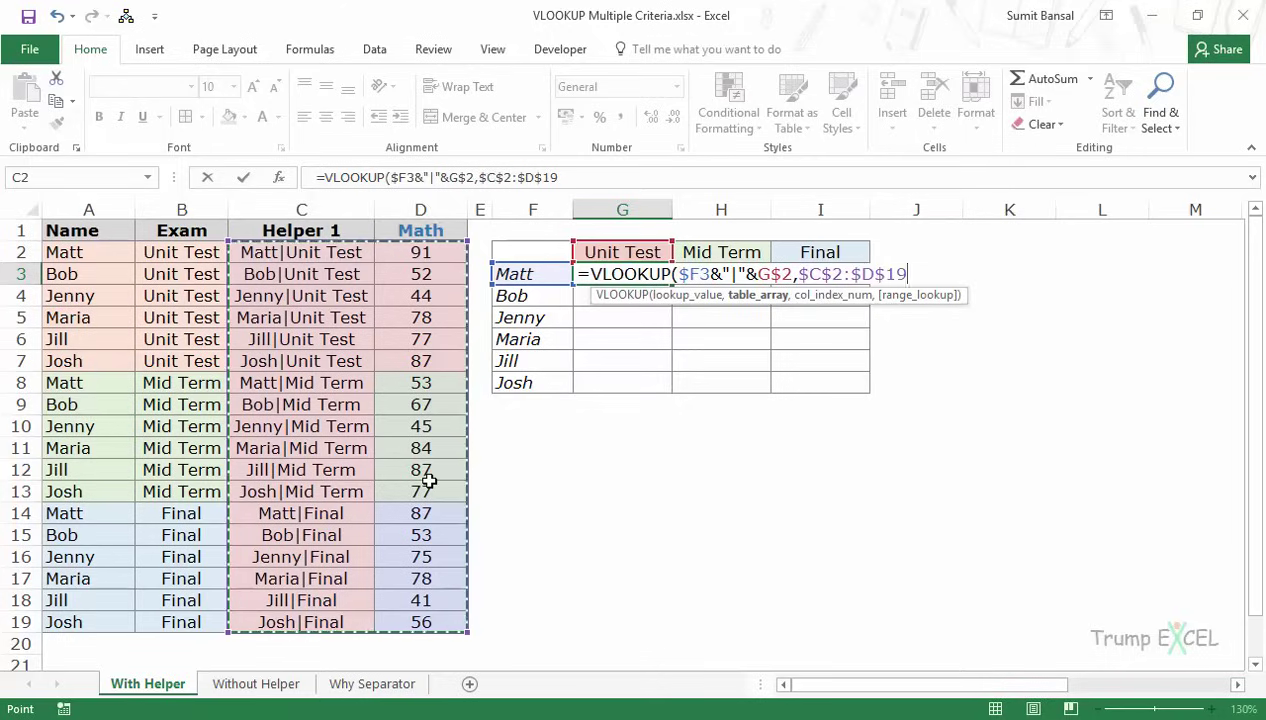
{"action": "type", "text": ","}
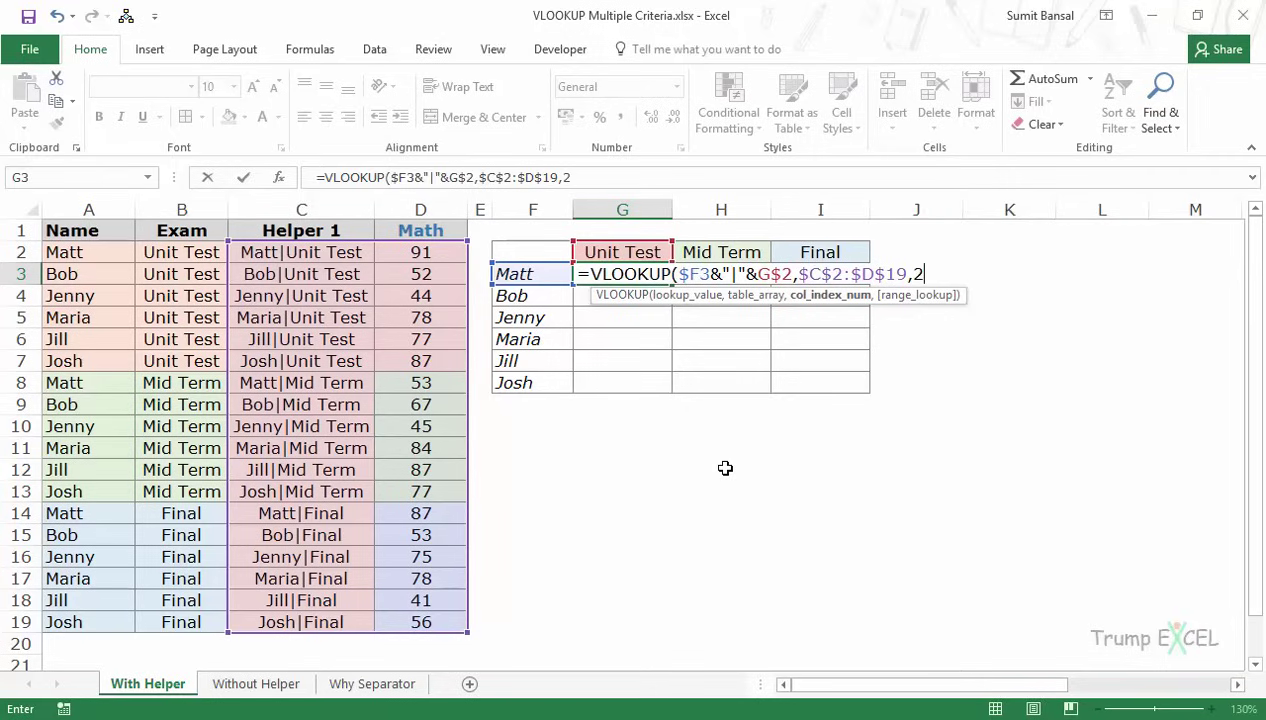
{"action": "type", "text": "2,0"}
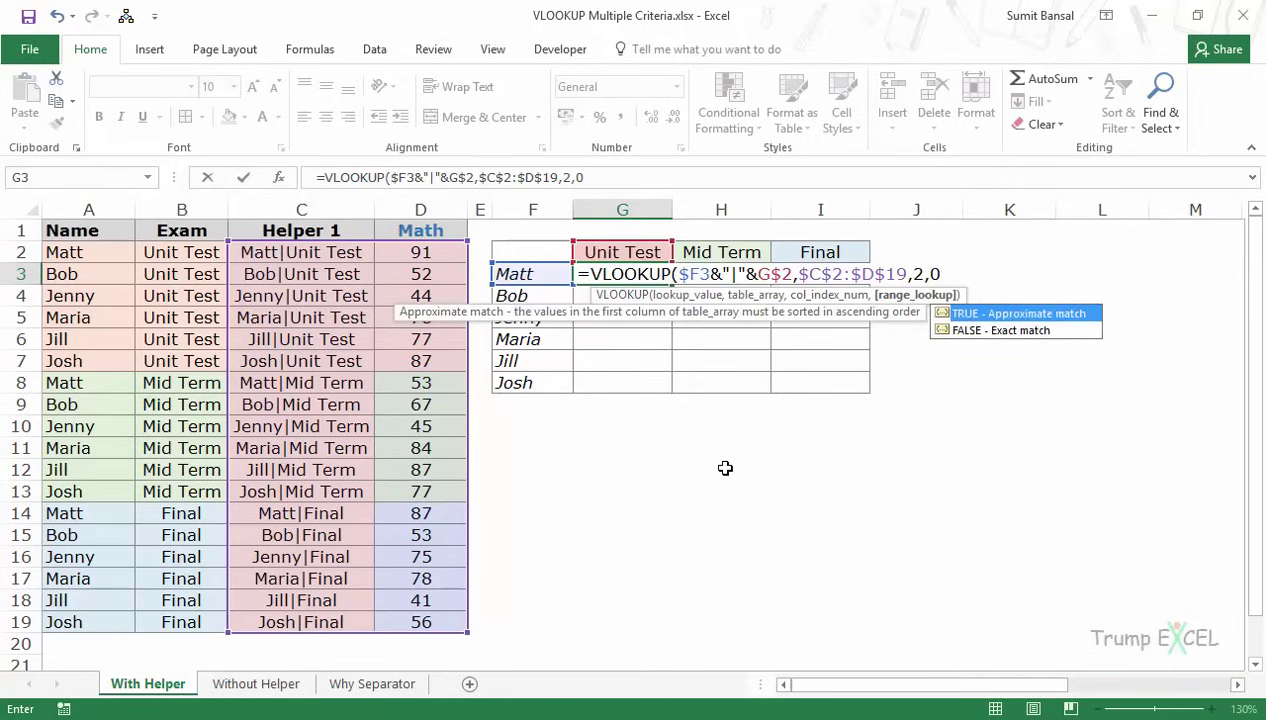
{"action": "type", "text": ")"}
{"action": "key", "text": "Return"}
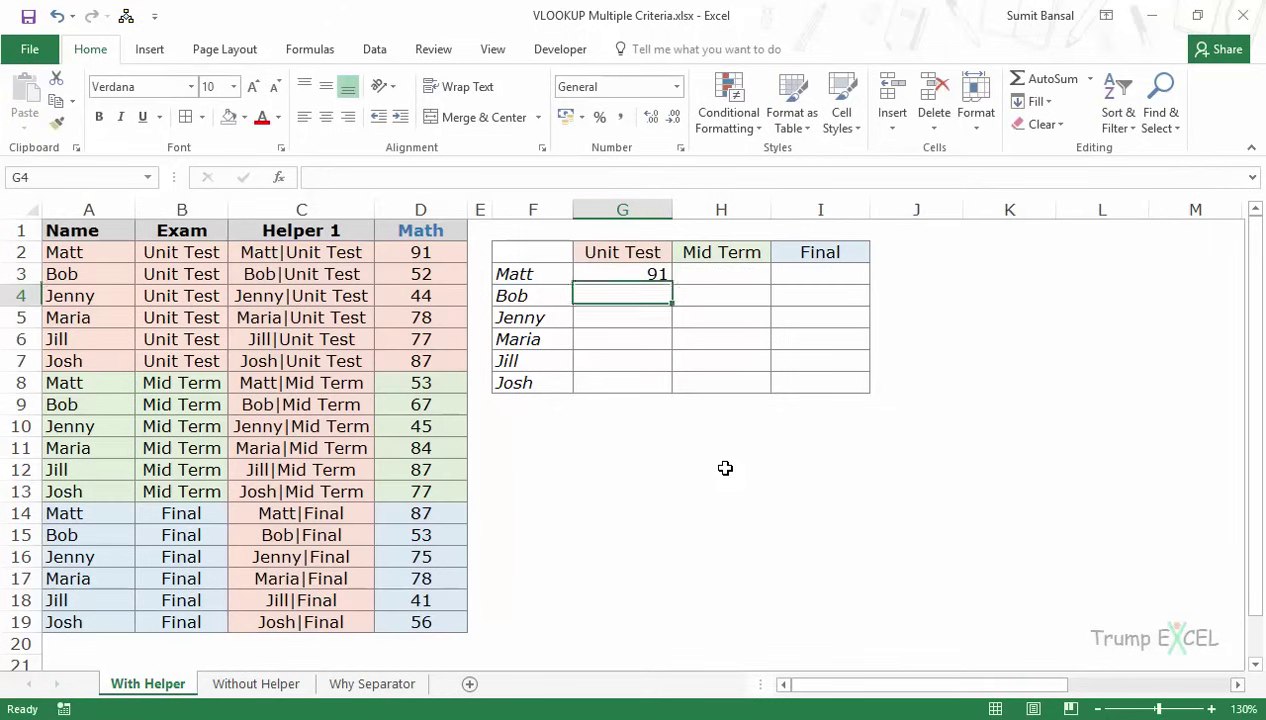
Step: Copy the VLOOKUP formula from G3 down to G8 and across to column I
{"action": "left_click", "coordinate": [580, 275]}
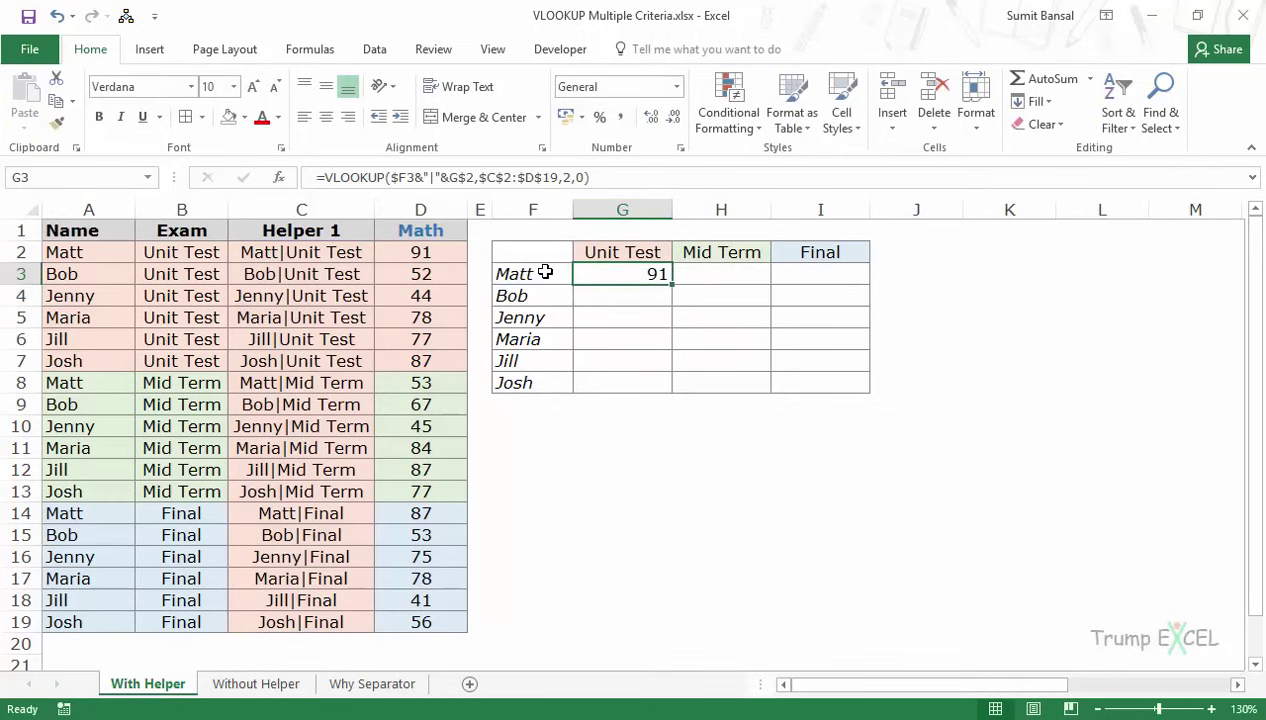
{"action": "double_click", "coordinate": [671, 284]}
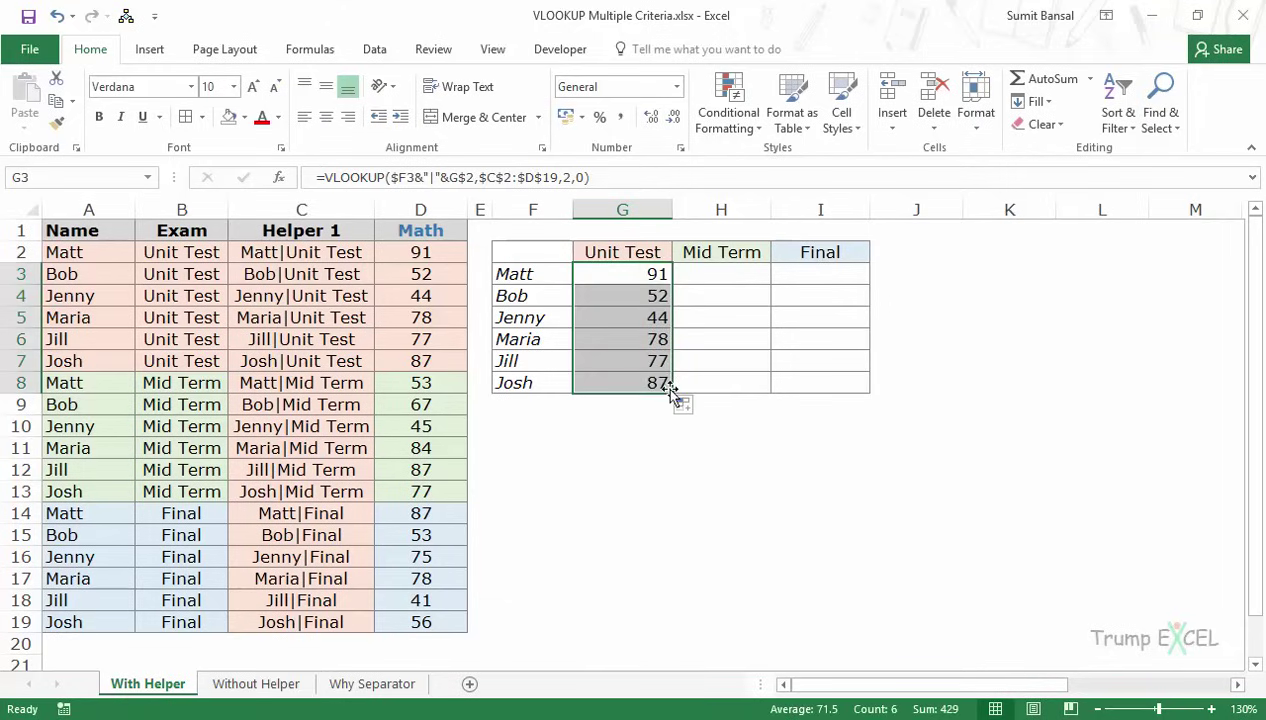
{"action": "left_click_drag", "start_coordinate": [671, 389], "coordinate": [822, 384]}
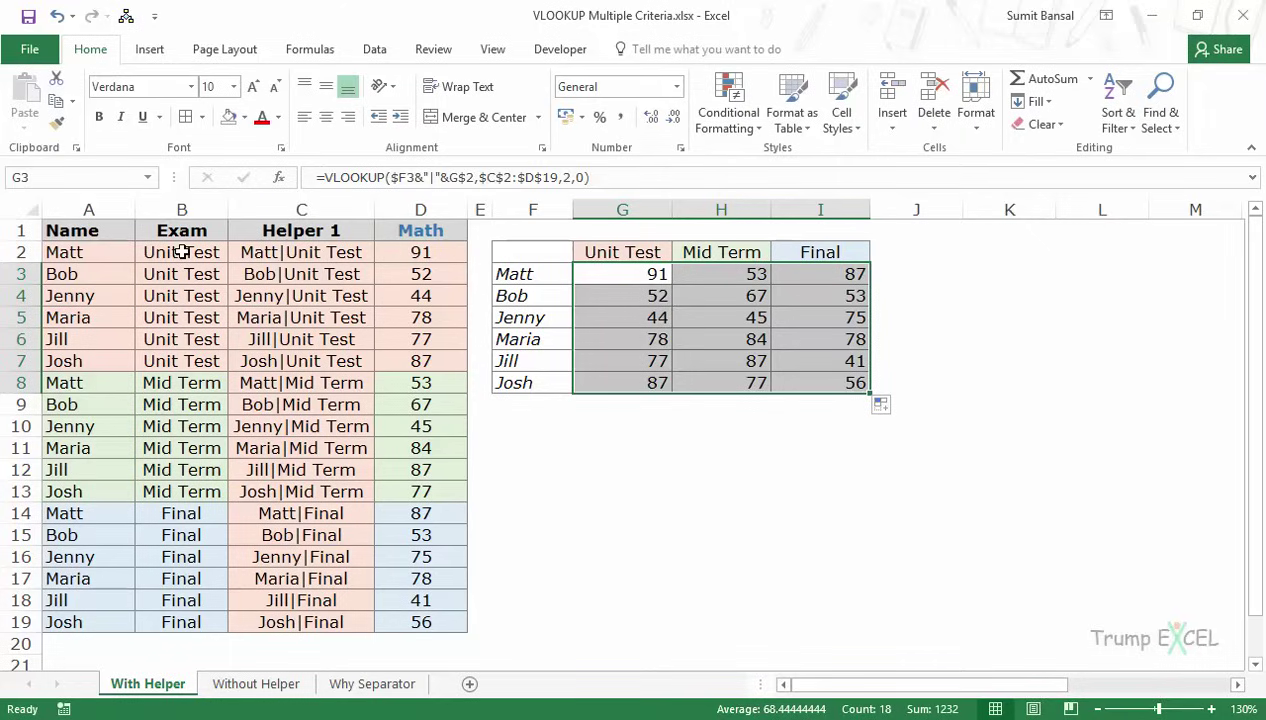
Step: On the Why Separator sheet, enter =A2&B2 in C2 and fill the formula down to C5
{"action": "left_click", "coordinate": [380, 684]}
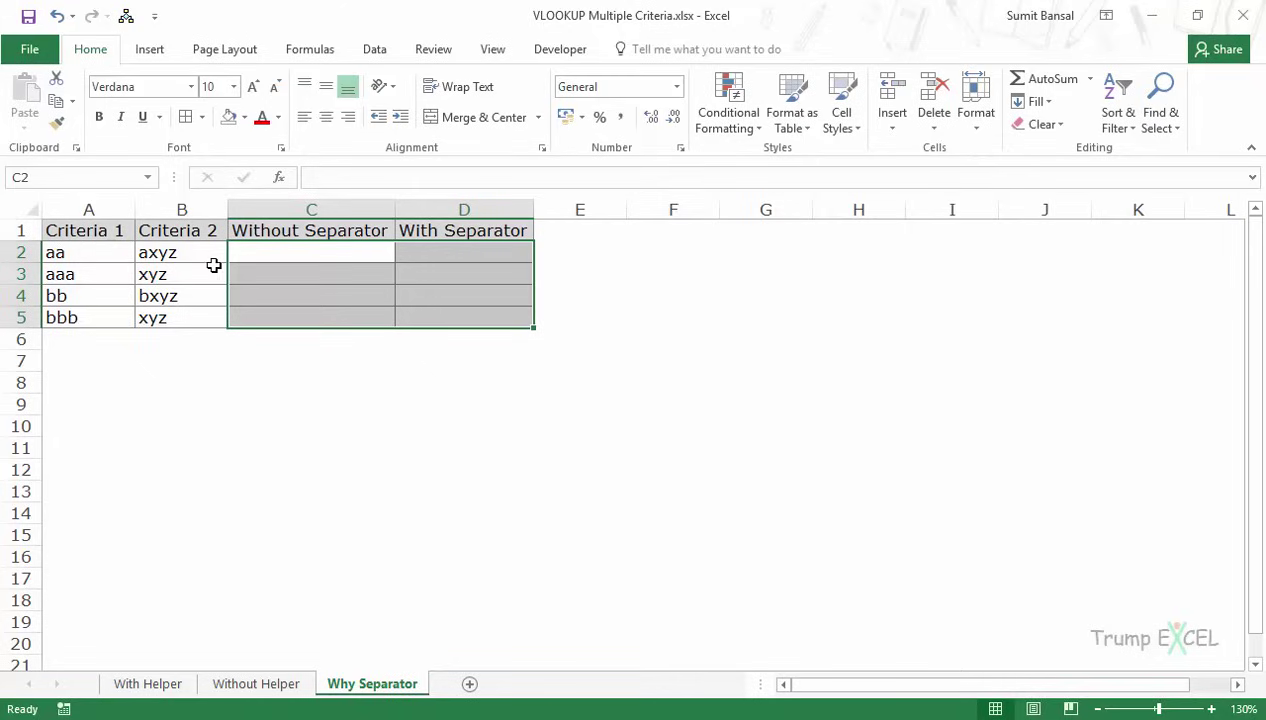
{"action": "left_click", "coordinate": [101, 256]}
{"action": "left_click", "coordinate": [181, 249]}
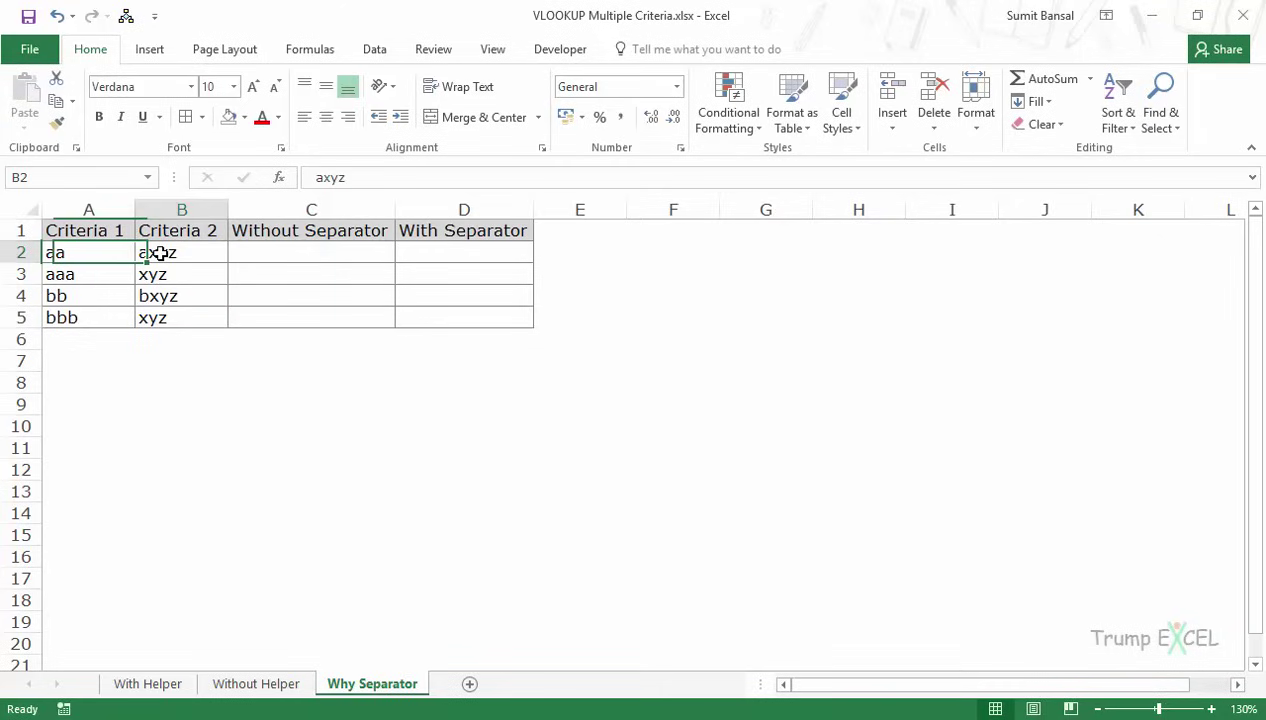
{"action": "left_click", "coordinate": [245, 255]}
{"action": "type", "text": "="}
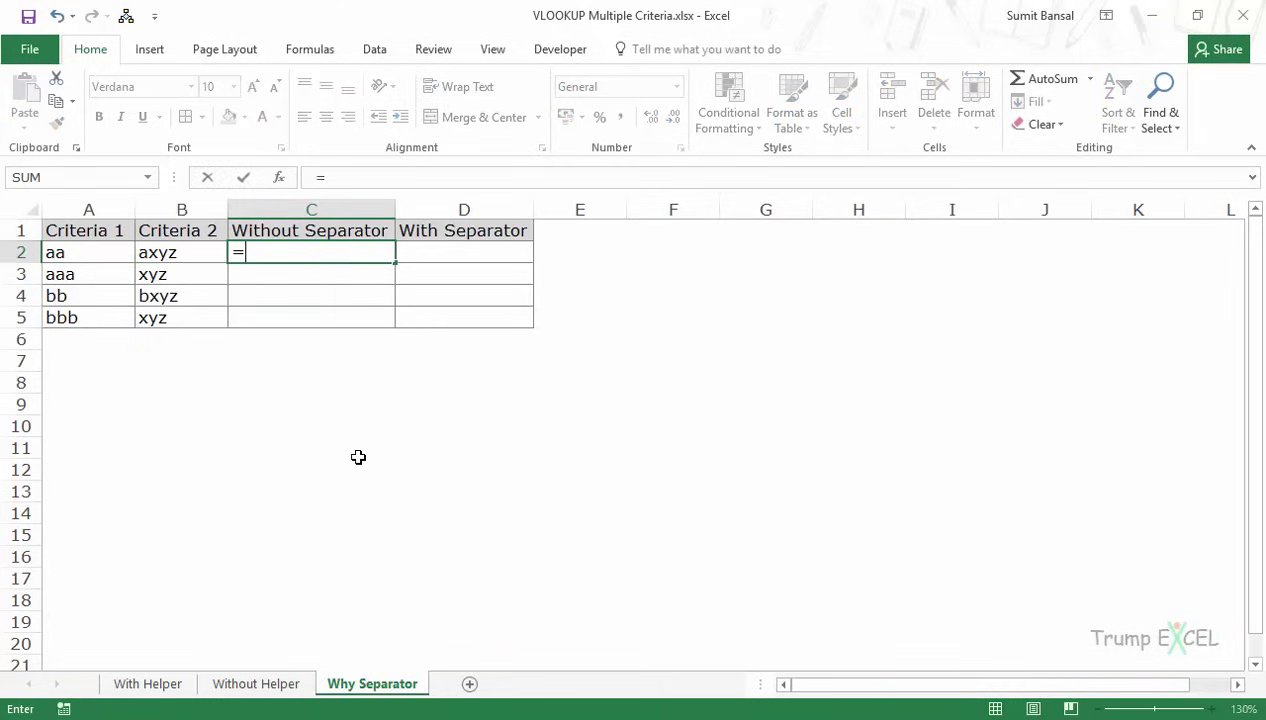
{"action": "key", "text": "Left"}
{"action": "key", "text": "Left"}
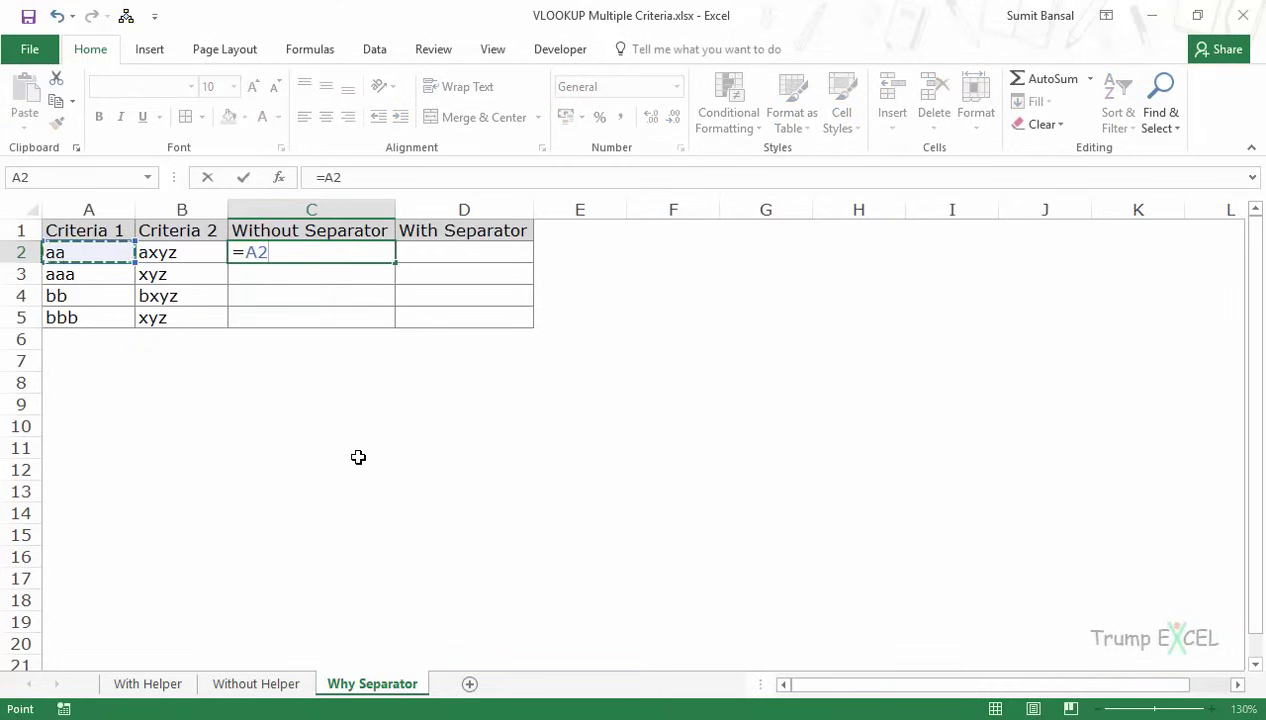
{"action": "type", "text": "&"}
{"action": "key", "text": "Right"}
{"action": "key", "text": "ctrl+Return"}
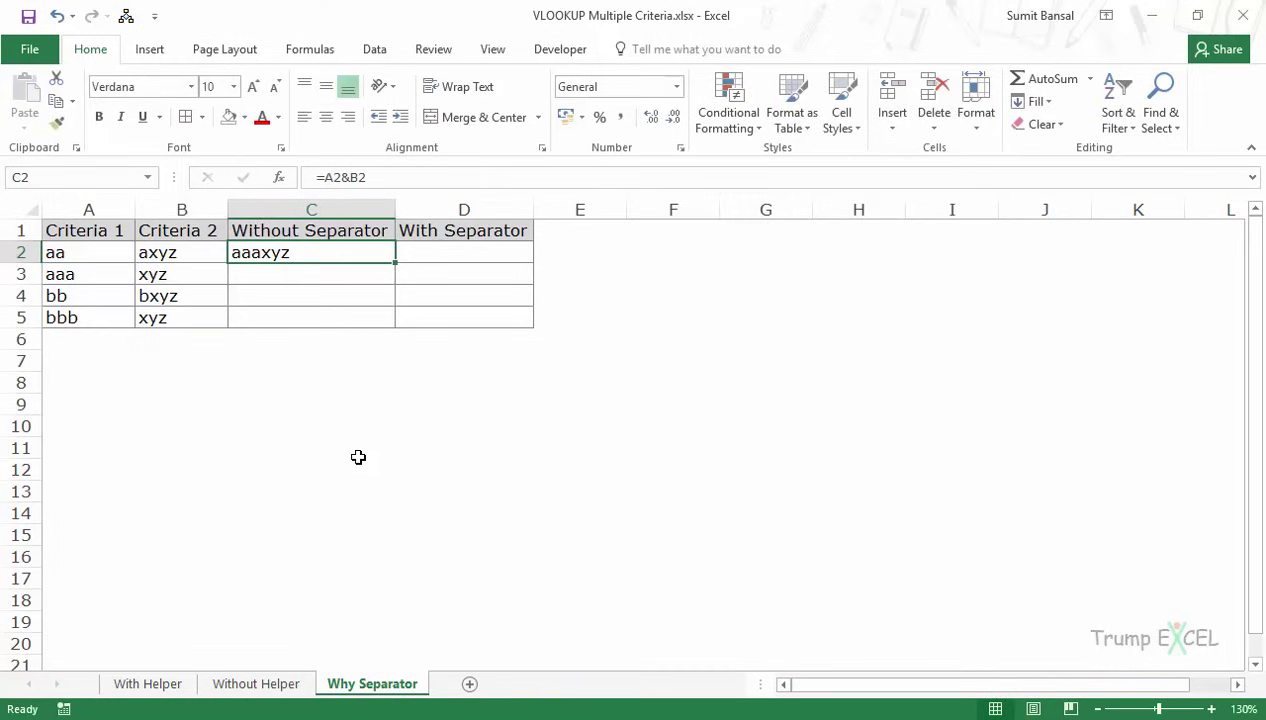
{"action": "left_click_drag", "start_coordinate": [396, 262], "coordinate": [367, 322]}
{"action": "left_click", "coordinate": [311, 383]}
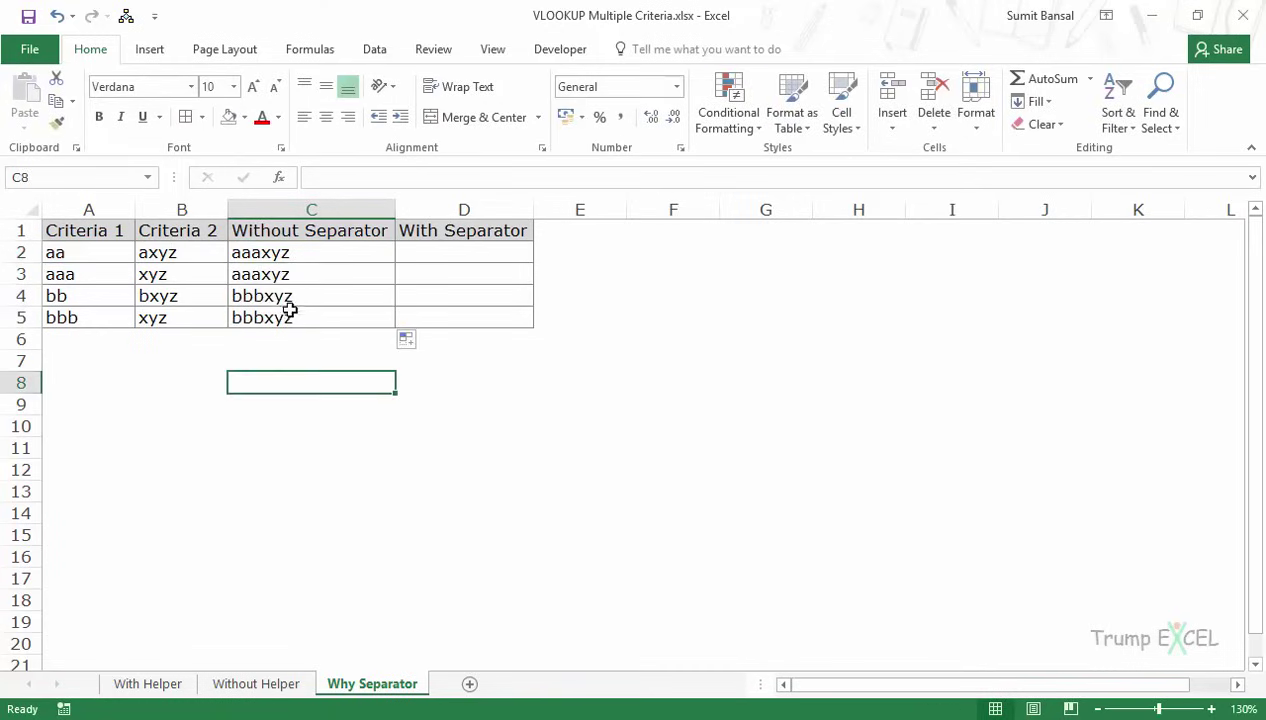
Step: Compare the Without Separator results in C2 and C3 with the criteria they combine in rows 2 and 3
{"action": "left_click_drag", "start_coordinate": [284, 253], "coordinate": [300, 278]}
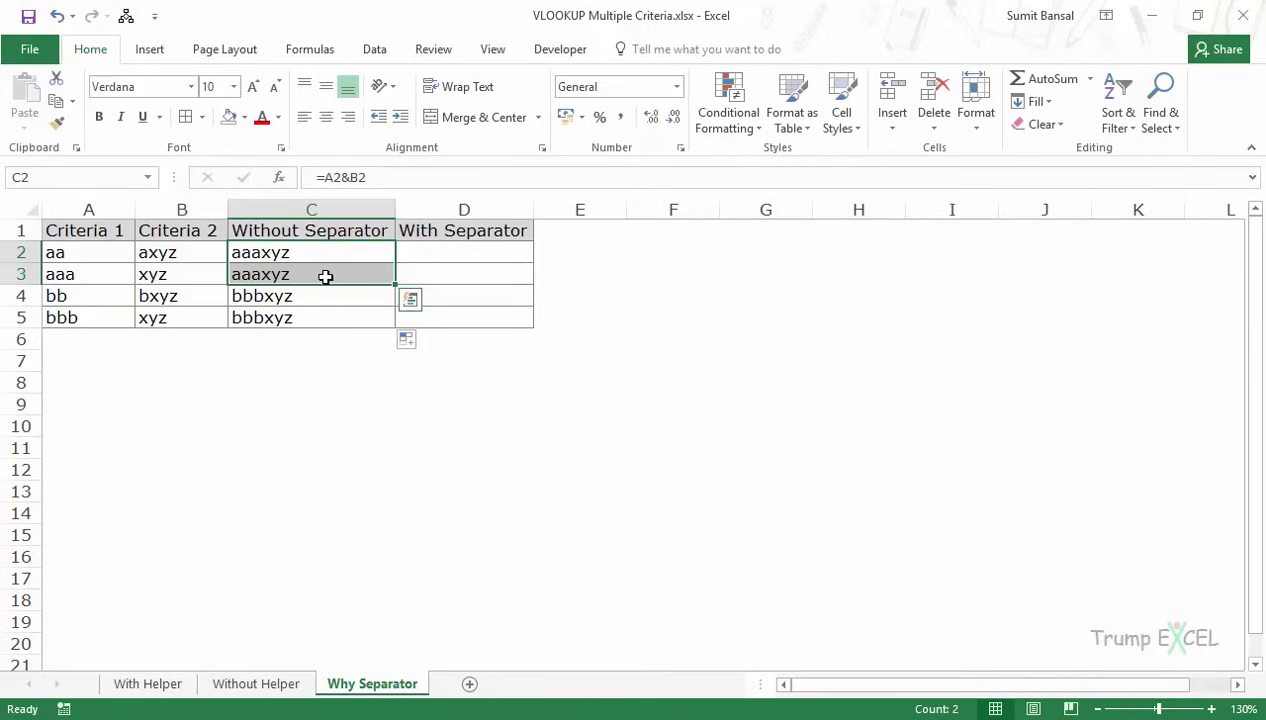
{"action": "left_click", "coordinate": [99, 253]}
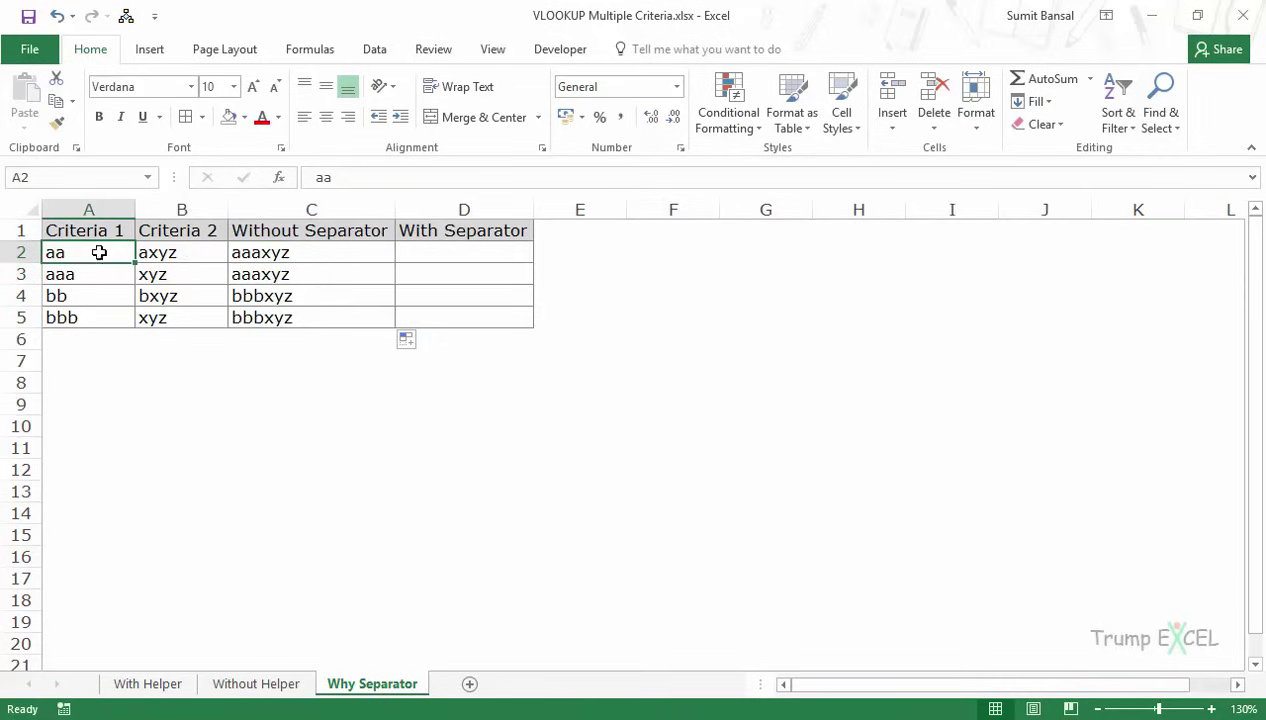
{"action": "left_click", "coordinate": [187, 250]}
{"action": "left_click", "coordinate": [119, 276]}
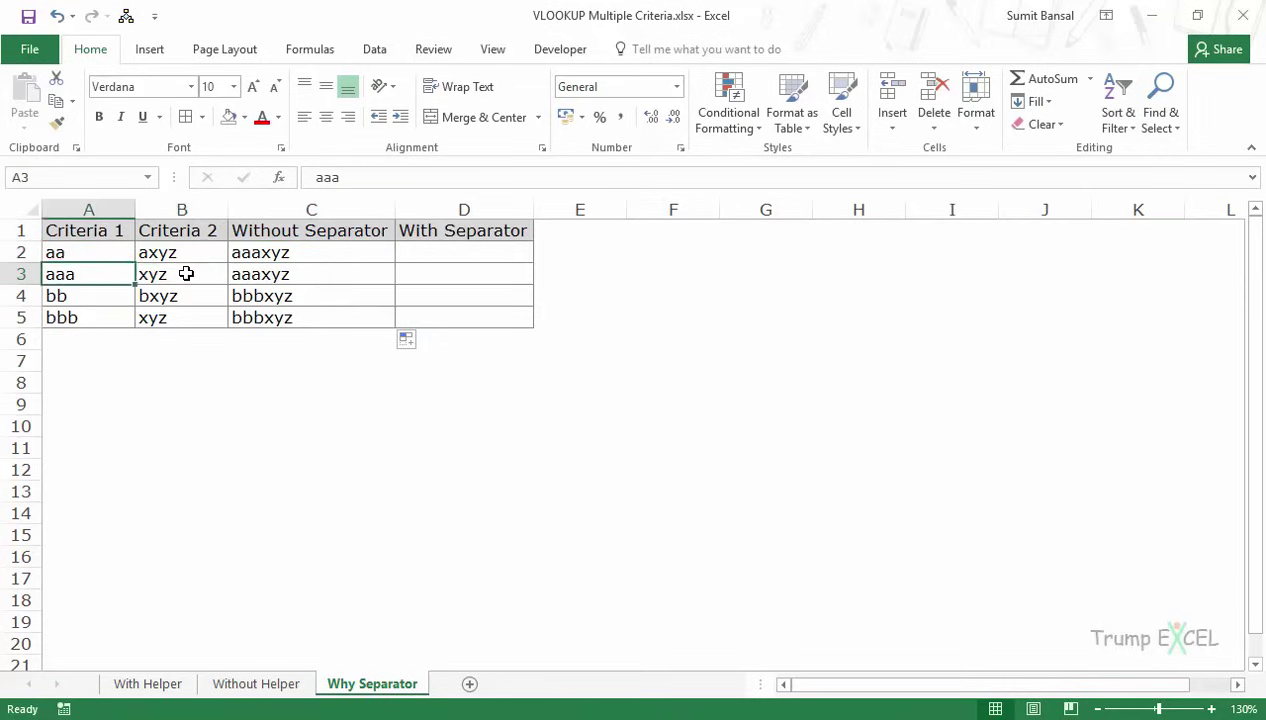
{"action": "left_click", "coordinate": [184, 274]}
{"action": "left_click_drag", "start_coordinate": [260, 254], "coordinate": [268, 273]}
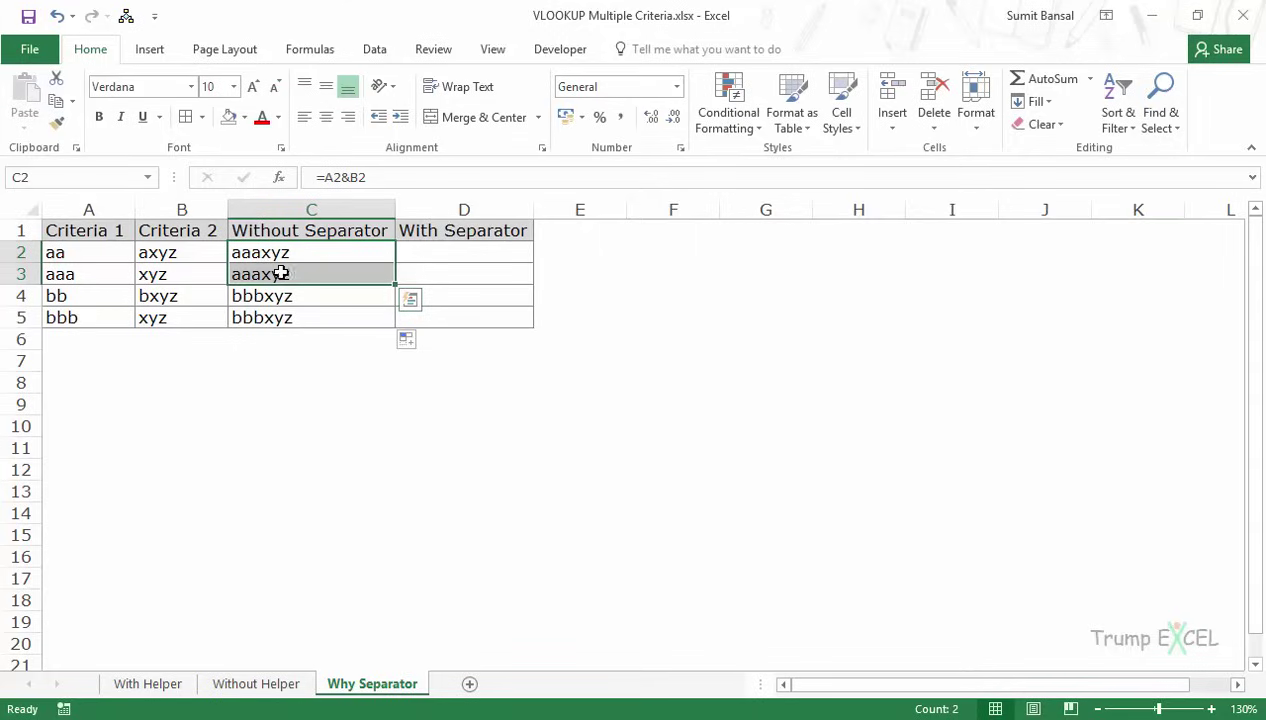
Step: Enter the formula =A2&"|" in D2 of the With Separator column
{"action": "left_click", "coordinate": [421, 256]}
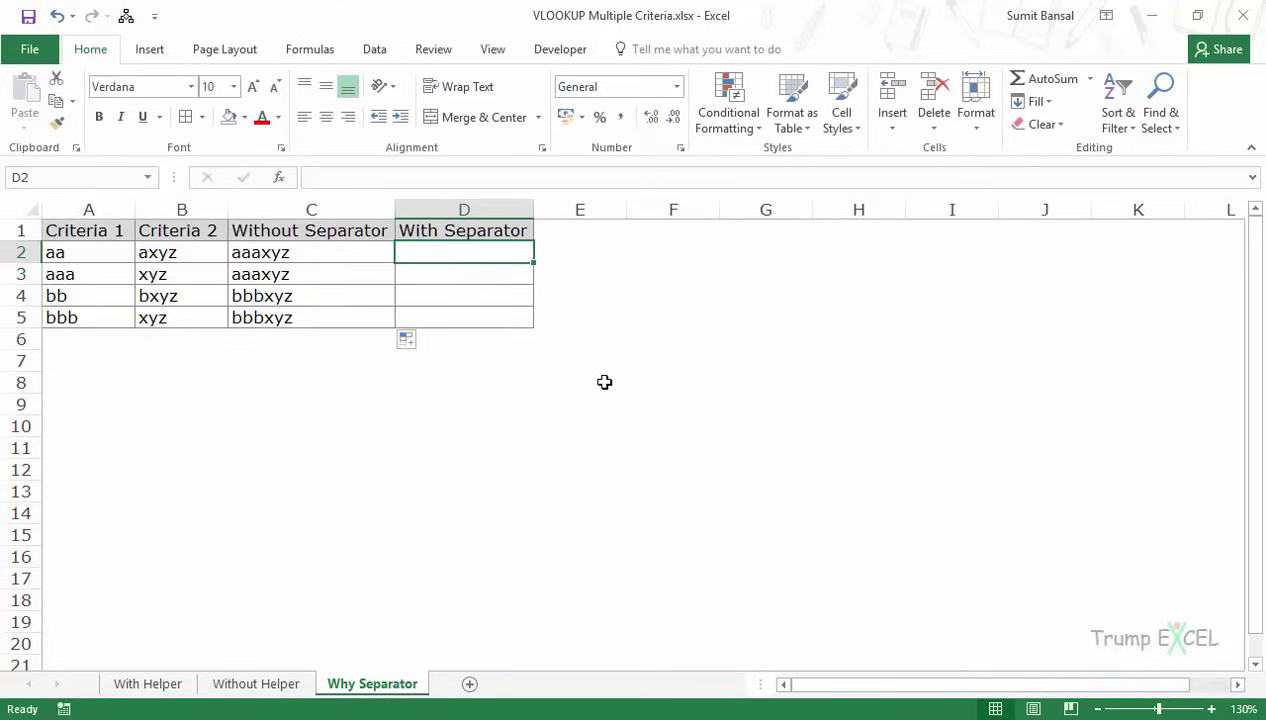
{"action": "type", "text": "="}
{"action": "key", "text": "Left"}
{"action": "key", "text": "Left"}
{"action": "key", "text": "Left"}
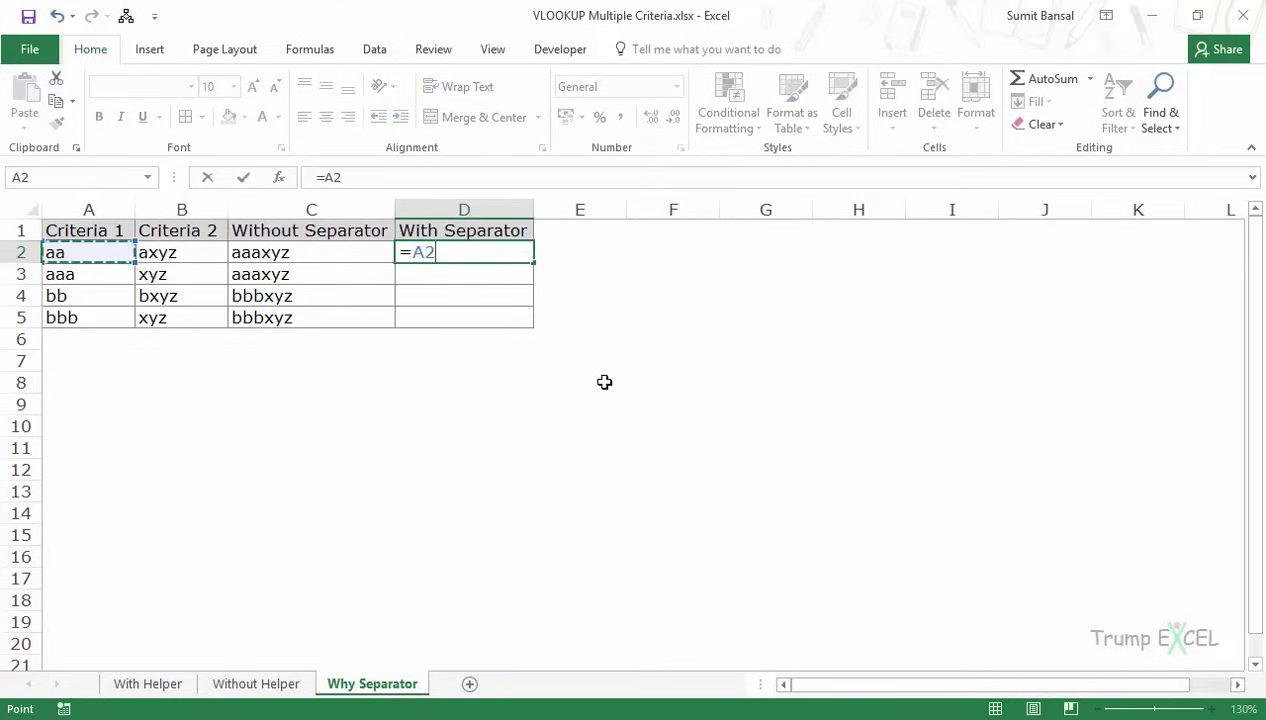
{"action": "type", "text": "&"}
{"action": "type", "text": "\"|\""}
{"action": "key", "text": "Left"}
{"action": "key", "text": "Left"}
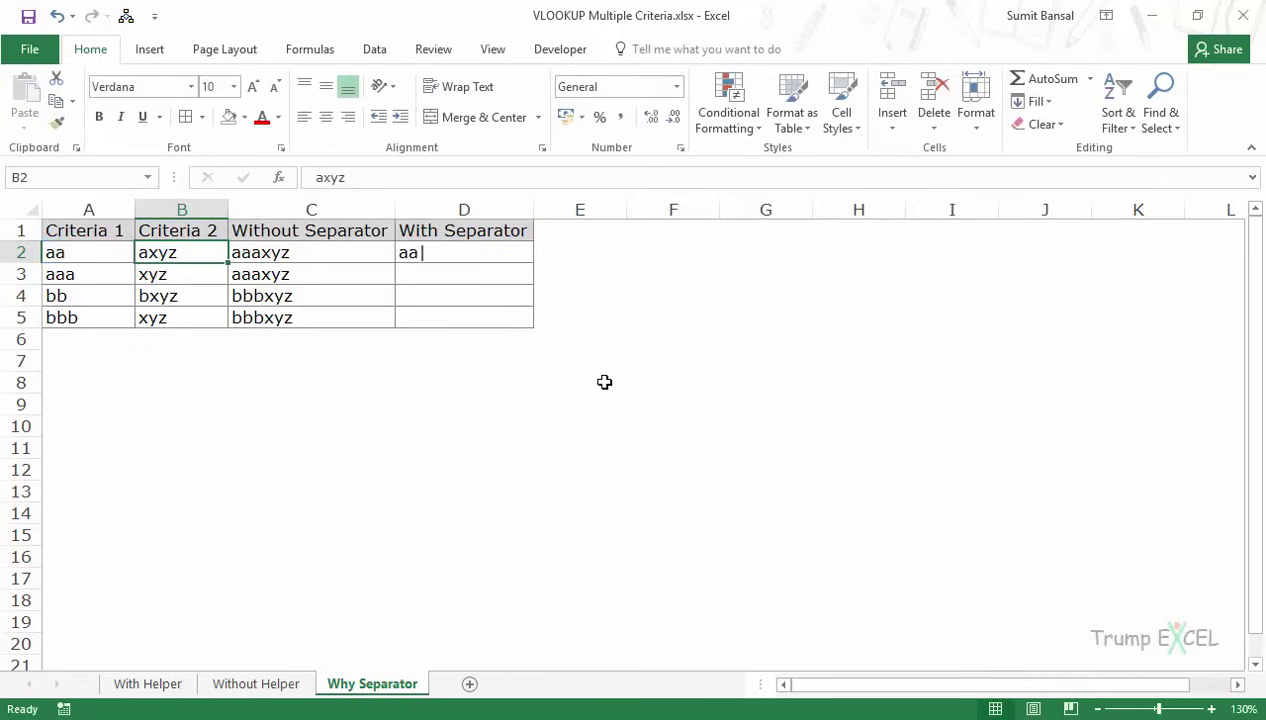
Step: Extend the D2 formula to =A2&"|"&B2 and fill it down to D5
{"action": "key", "text": "Right"}
{"action": "key", "text": "Right"}
{"action": "key", "text": "F2"}
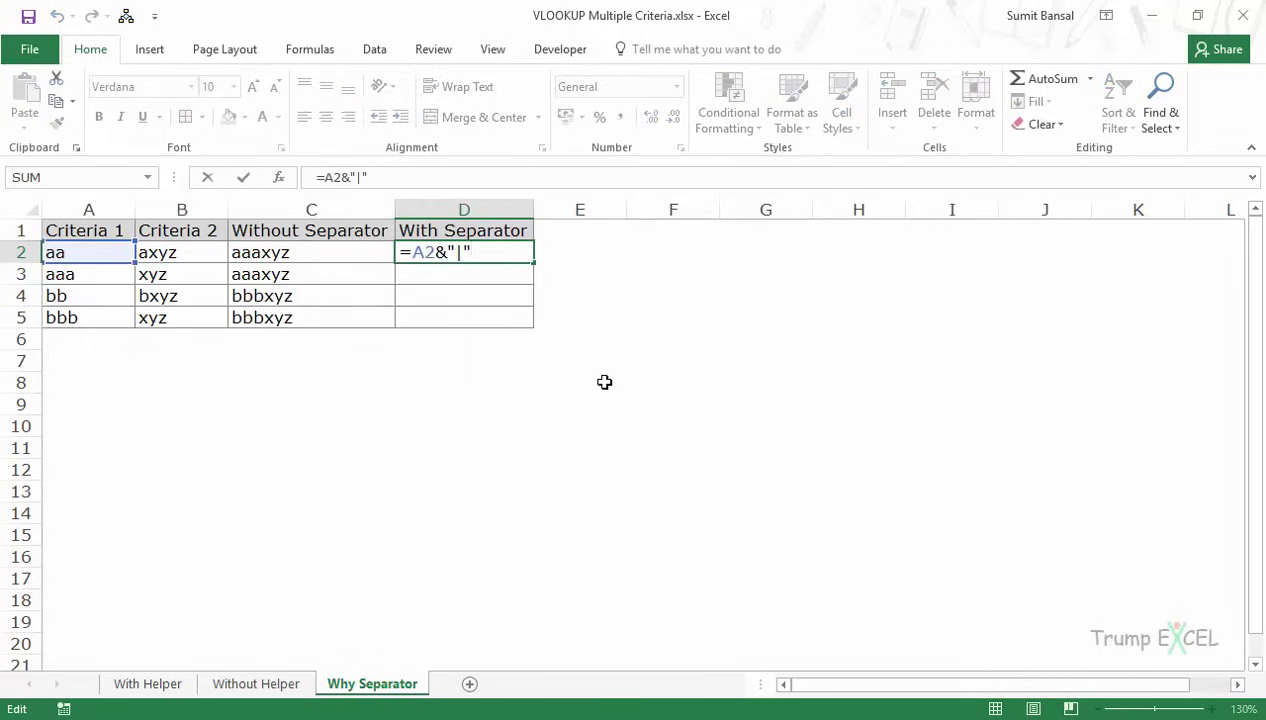
{"action": "type", "text": "&"}
{"action": "key", "text": "Left"}
{"action": "key", "text": "Left"}
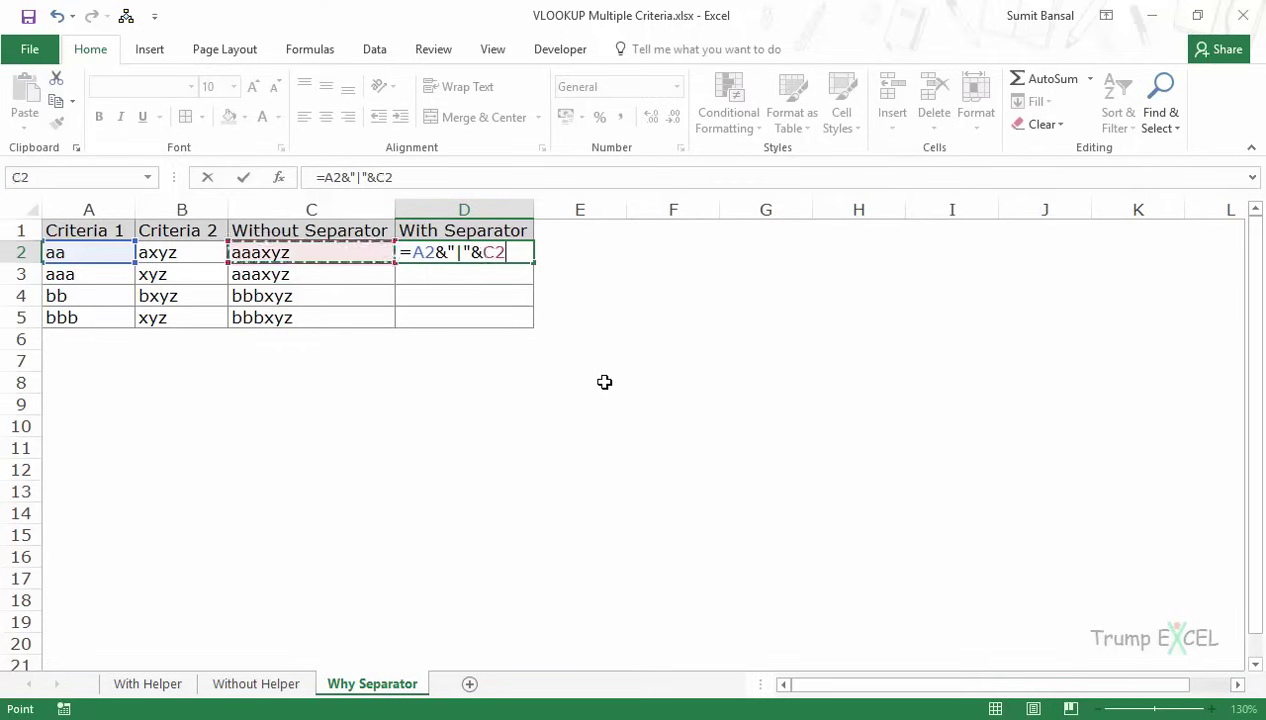
{"action": "key", "text": "Return"}
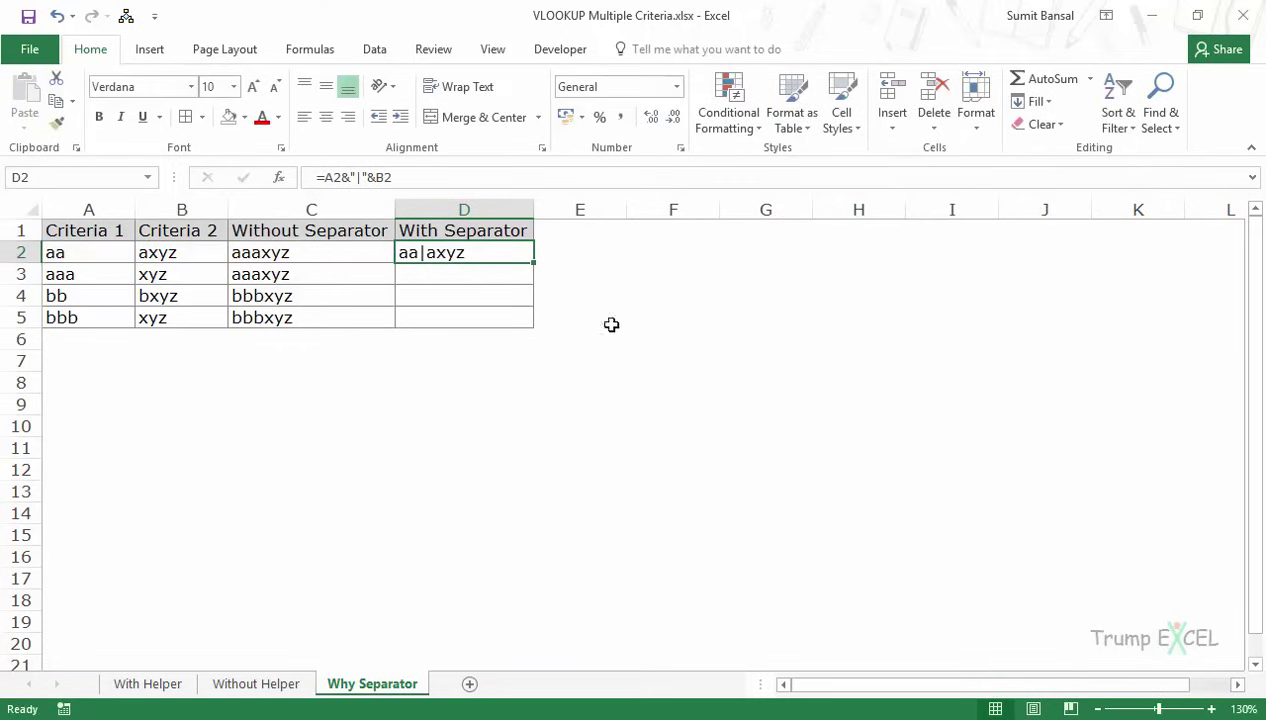
{"action": "double_click", "coordinate": [536, 263]}
{"action": "left_click", "coordinate": [632, 312]}
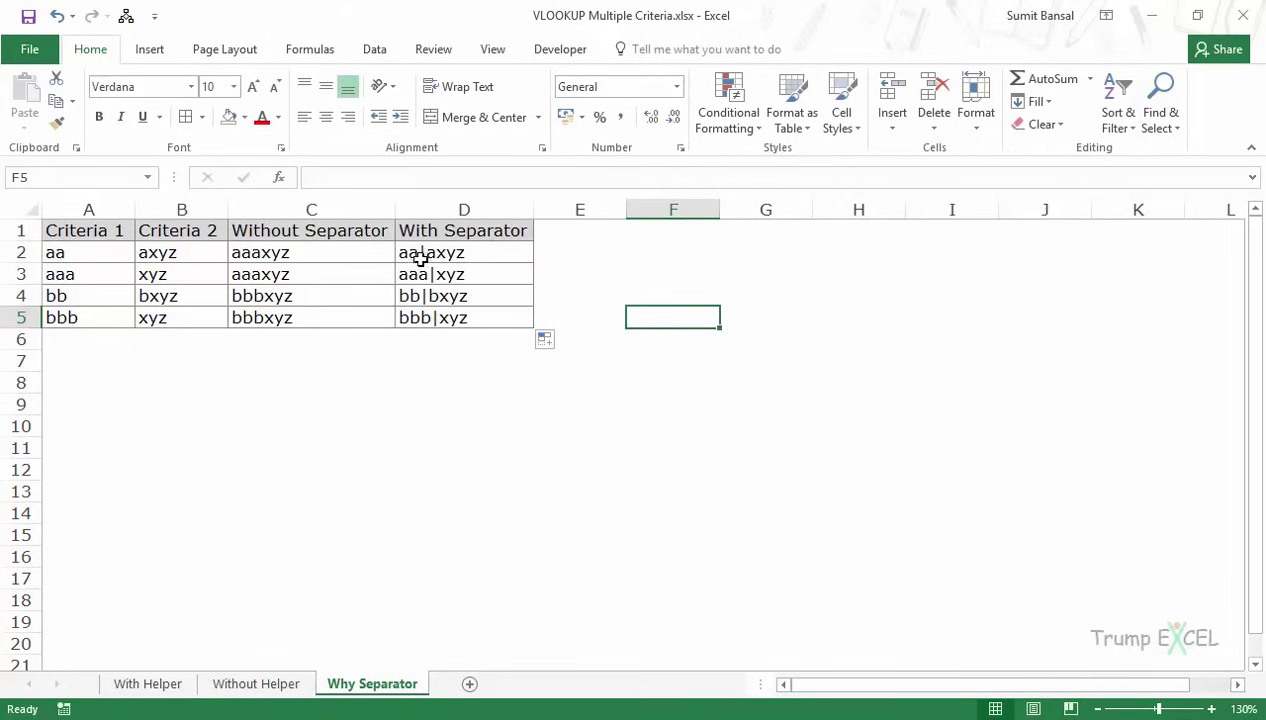
Step: Compare the With Separator results in D2 and D3
{"action": "left_click", "coordinate": [462, 254]}
{"action": "left_click", "coordinate": [466, 276]}
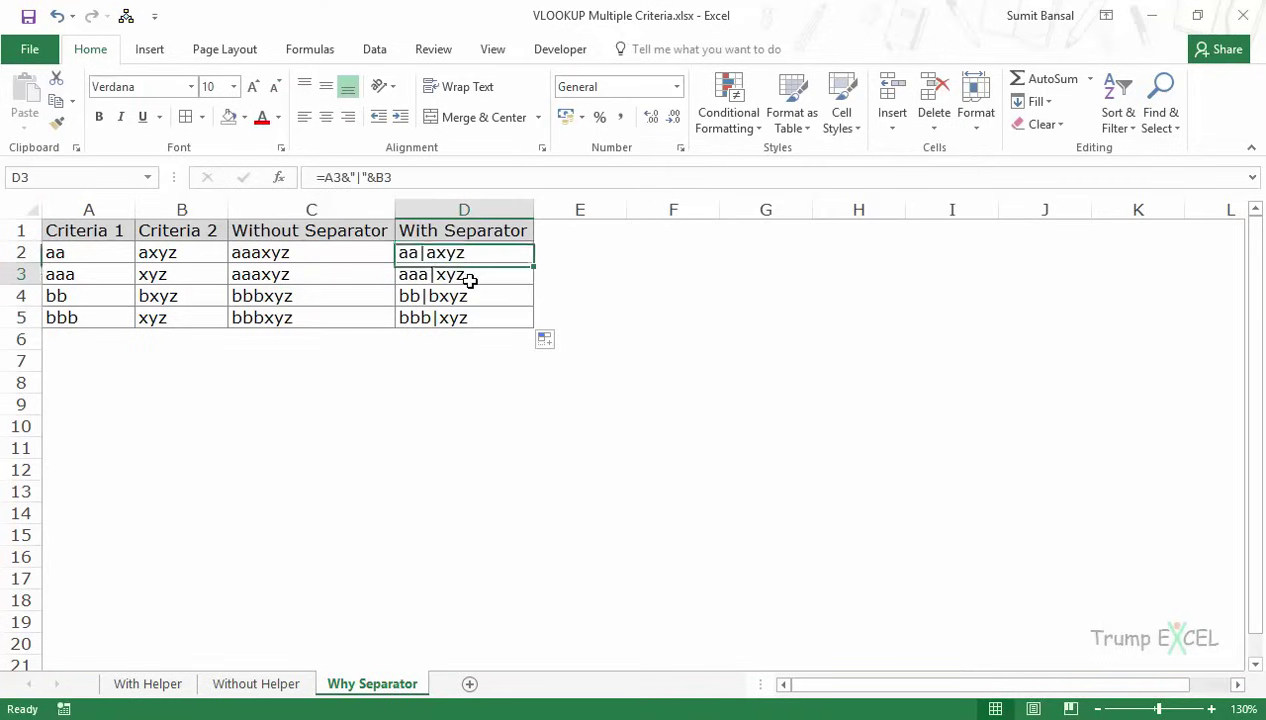
{"action": "left_click", "coordinate": [474, 253]}
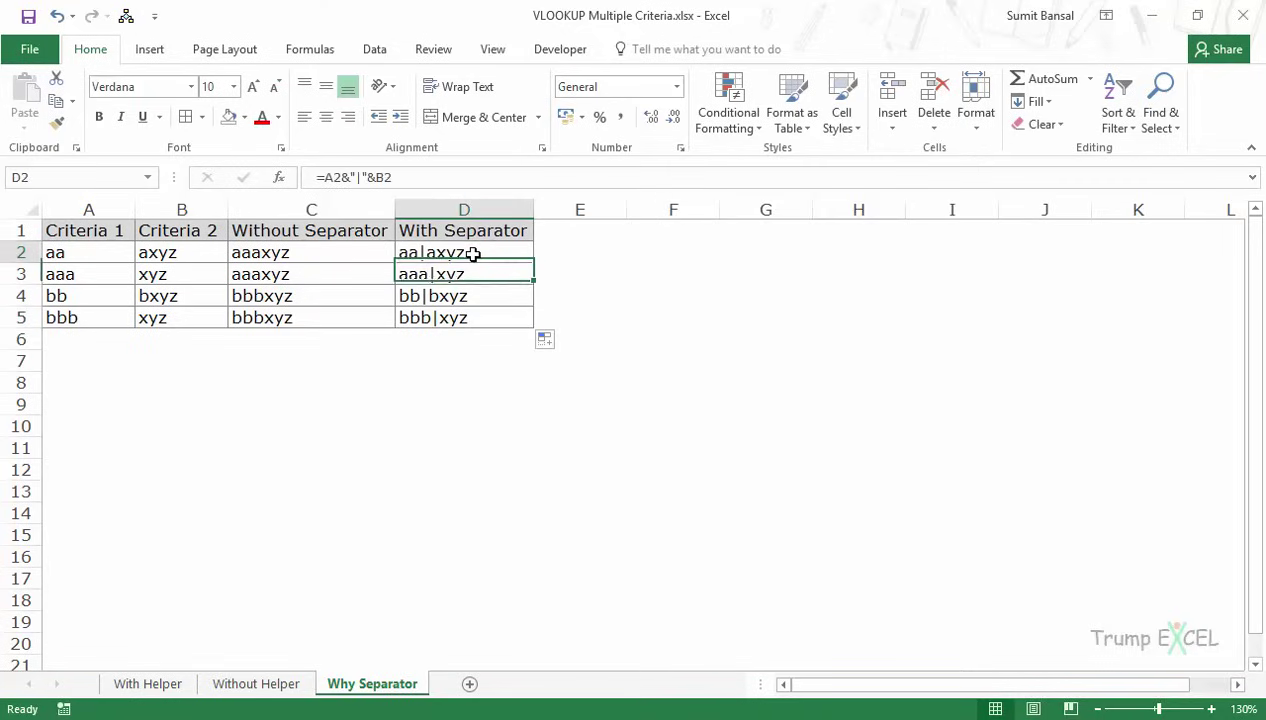
{"action": "left_click", "coordinate": [489, 274]}
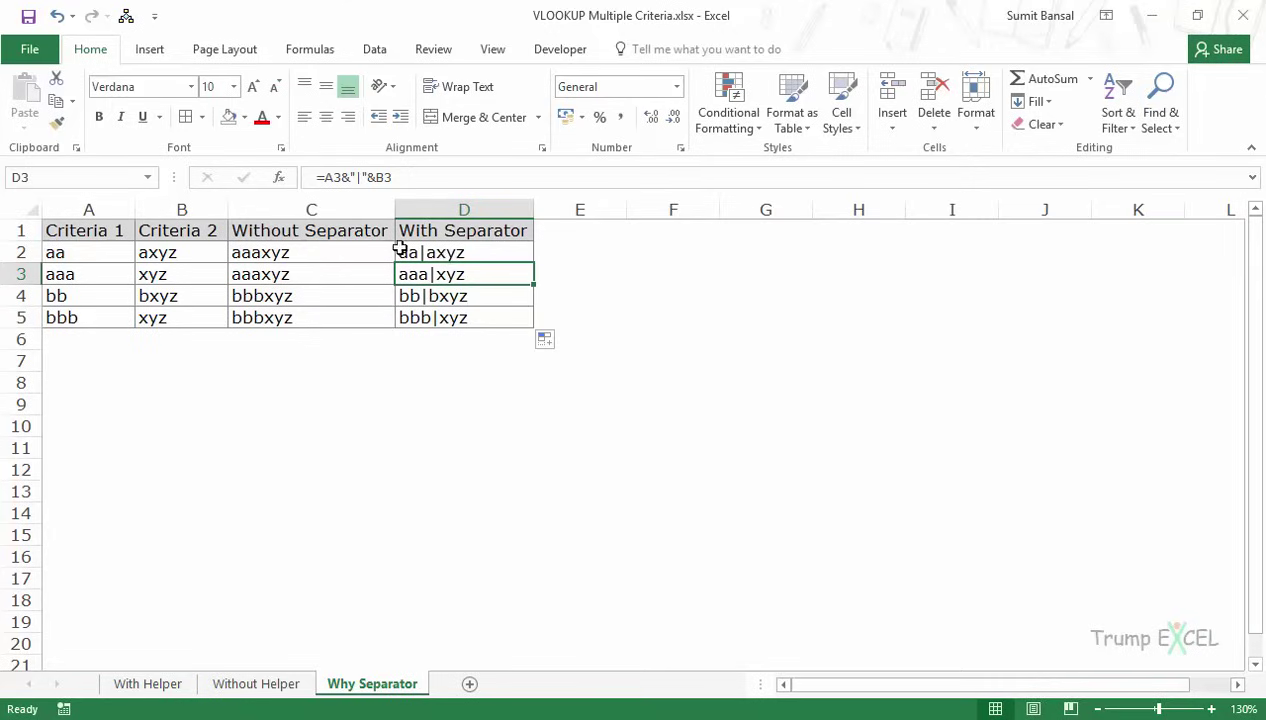
Step: On the Without Helper sheet, start a VLOOKUP formula in F3 with the lookup value E3&F2
{"action": "left_click", "coordinate": [164, 692]}
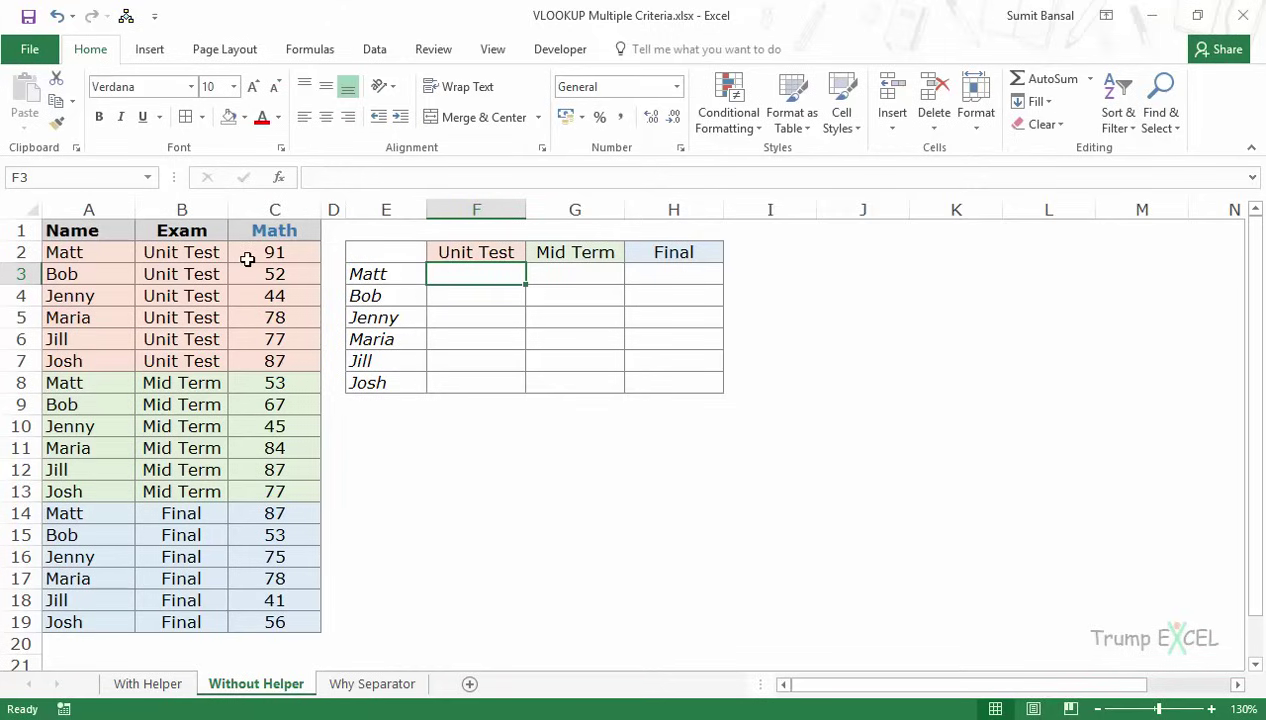
{"action": "type", "text": "="}
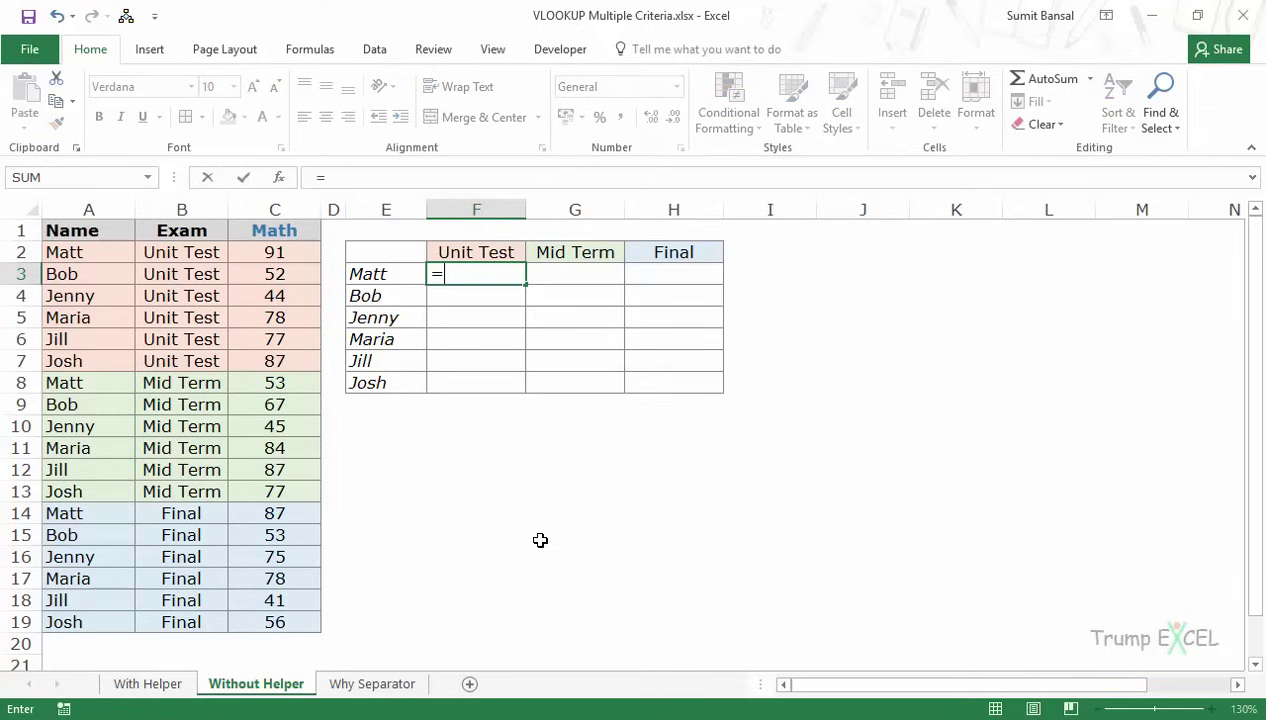
{"action": "type", "text": "vloo"}
{"action": "key", "text": "Tab"}
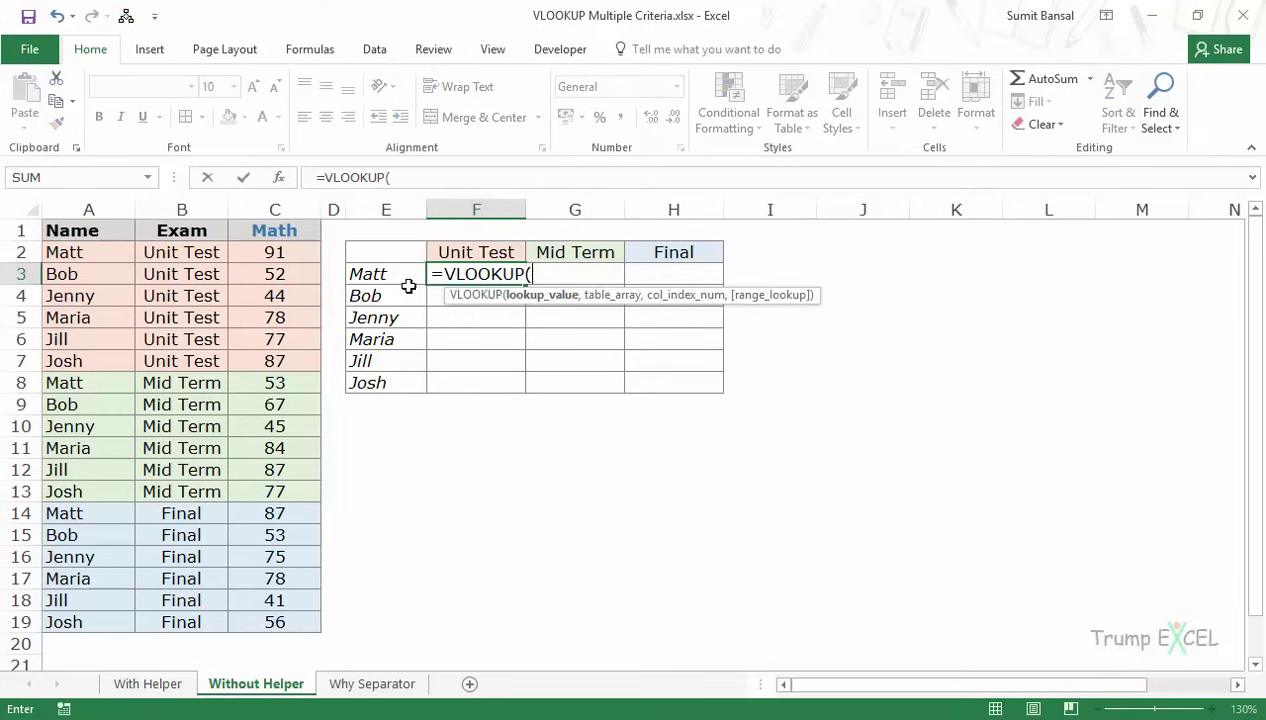
{"action": "left_click", "coordinate": [386, 275]}
{"action": "type", "text": "&"}
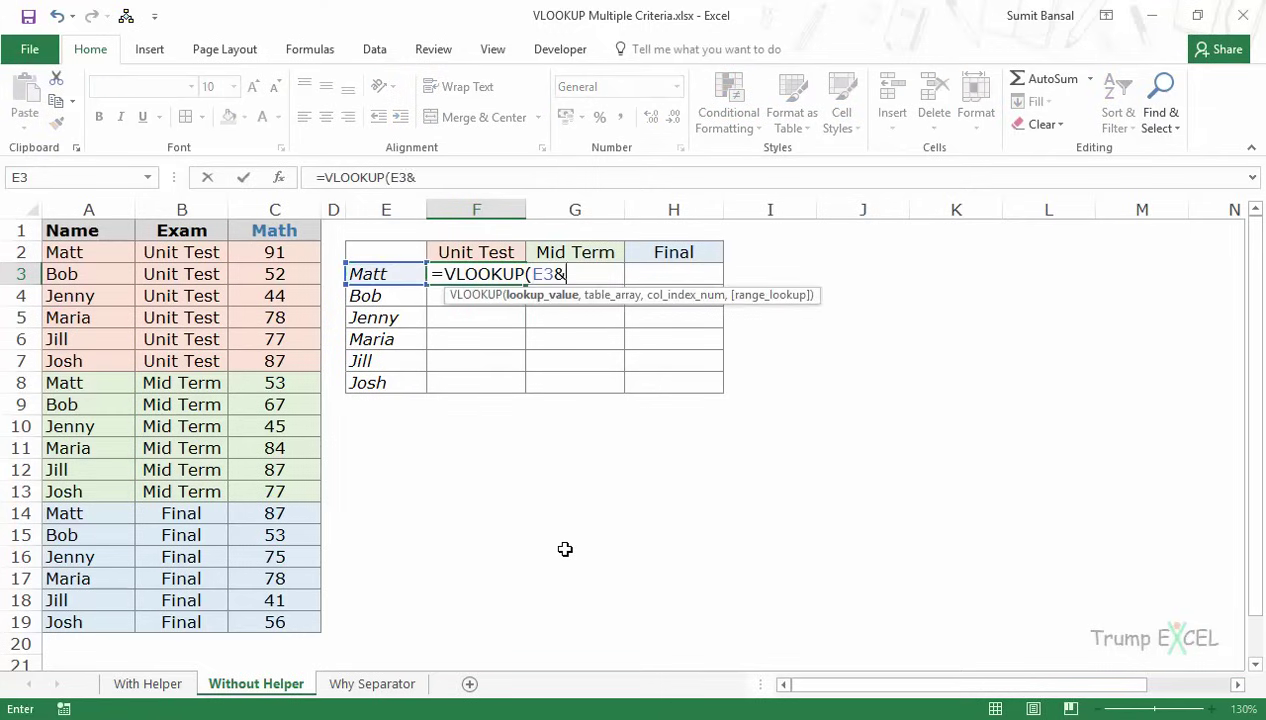
{"action": "left_click", "coordinate": [465, 251]}
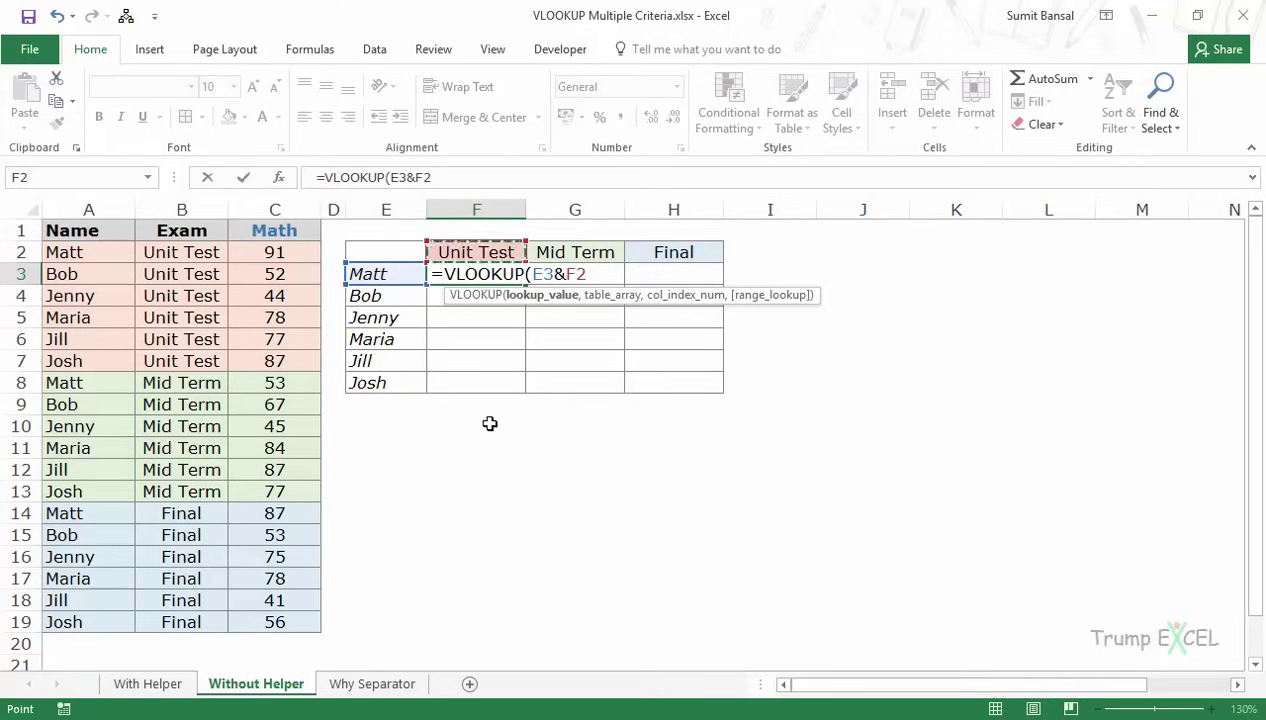
{"action": "key", "text": "F2"}
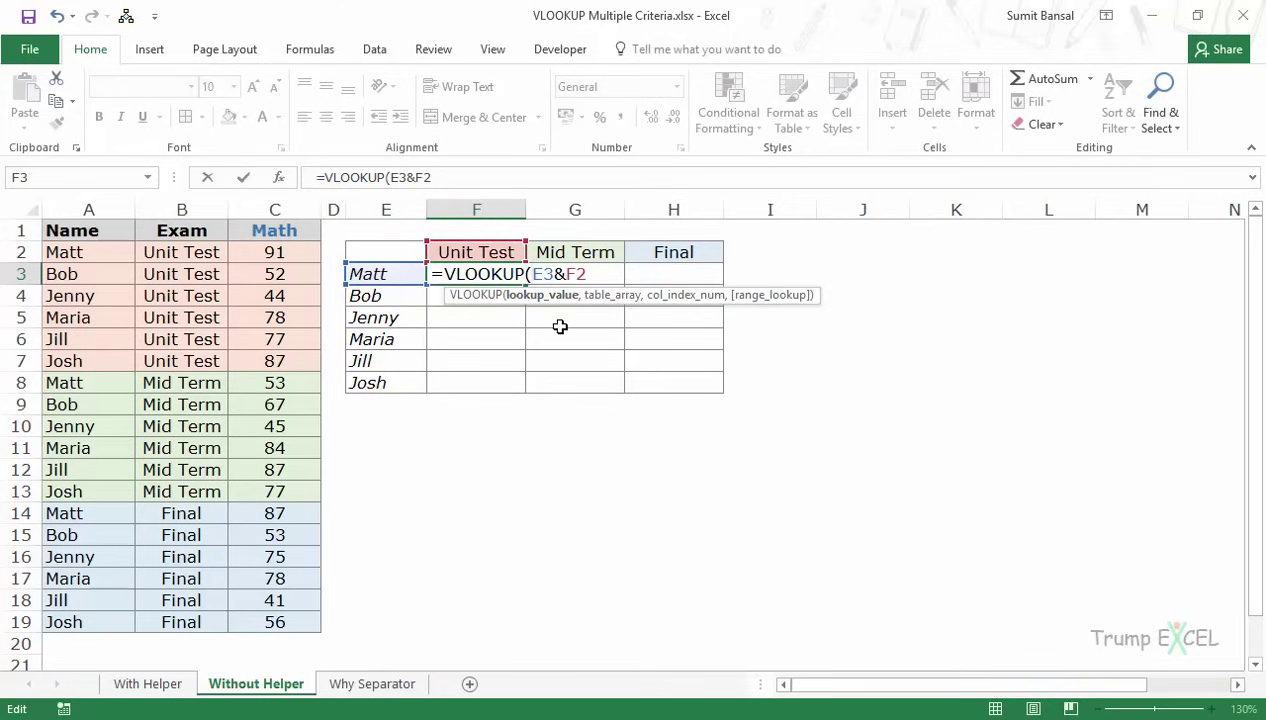
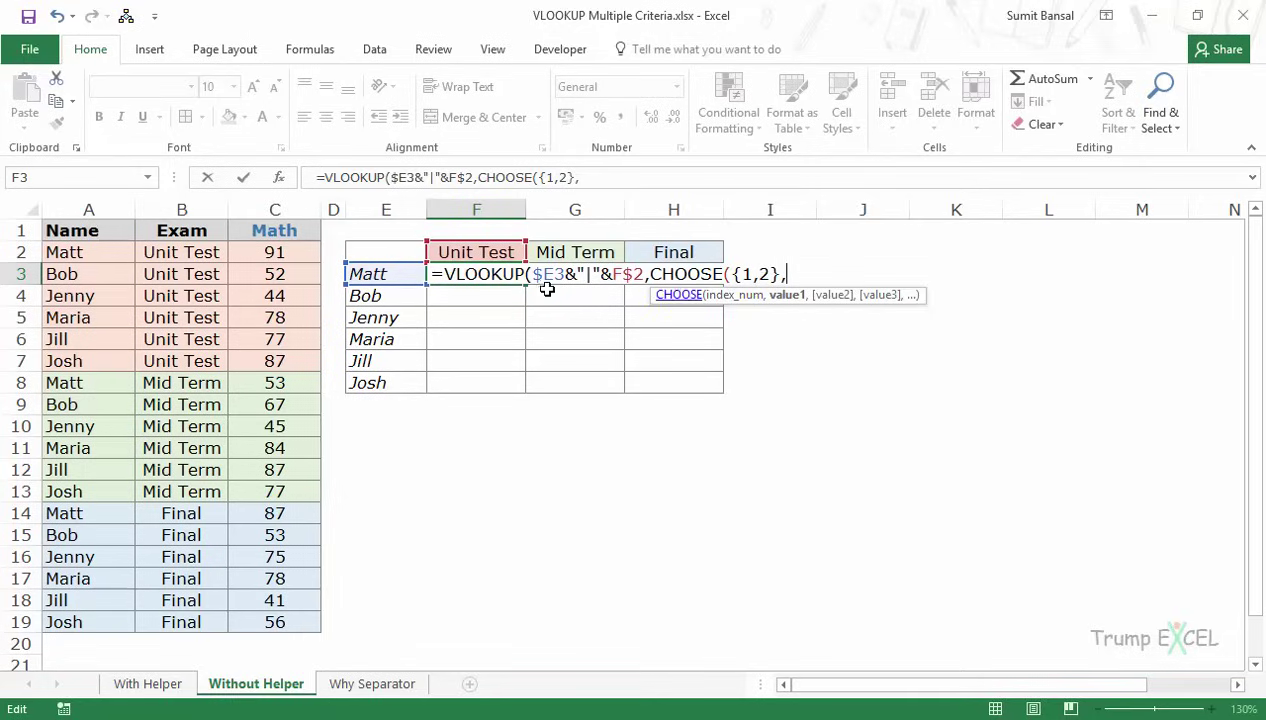
Step: Set the first CHOOSE value in the F3 formula to $A$2:$A$19&"|"&$B$2:$B$19
{"action": "left_click_drag", "start_coordinate": [112, 252], "coordinate": [97, 621]}
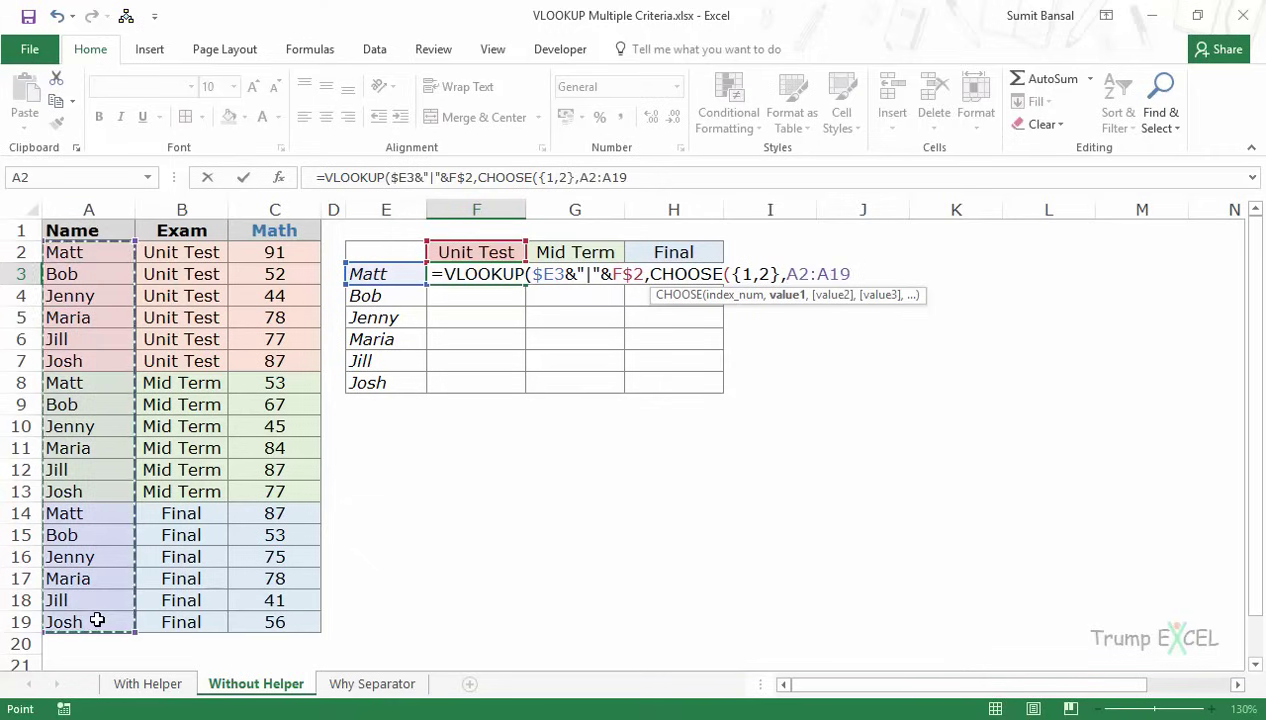
{"action": "key", "text": "F4"}
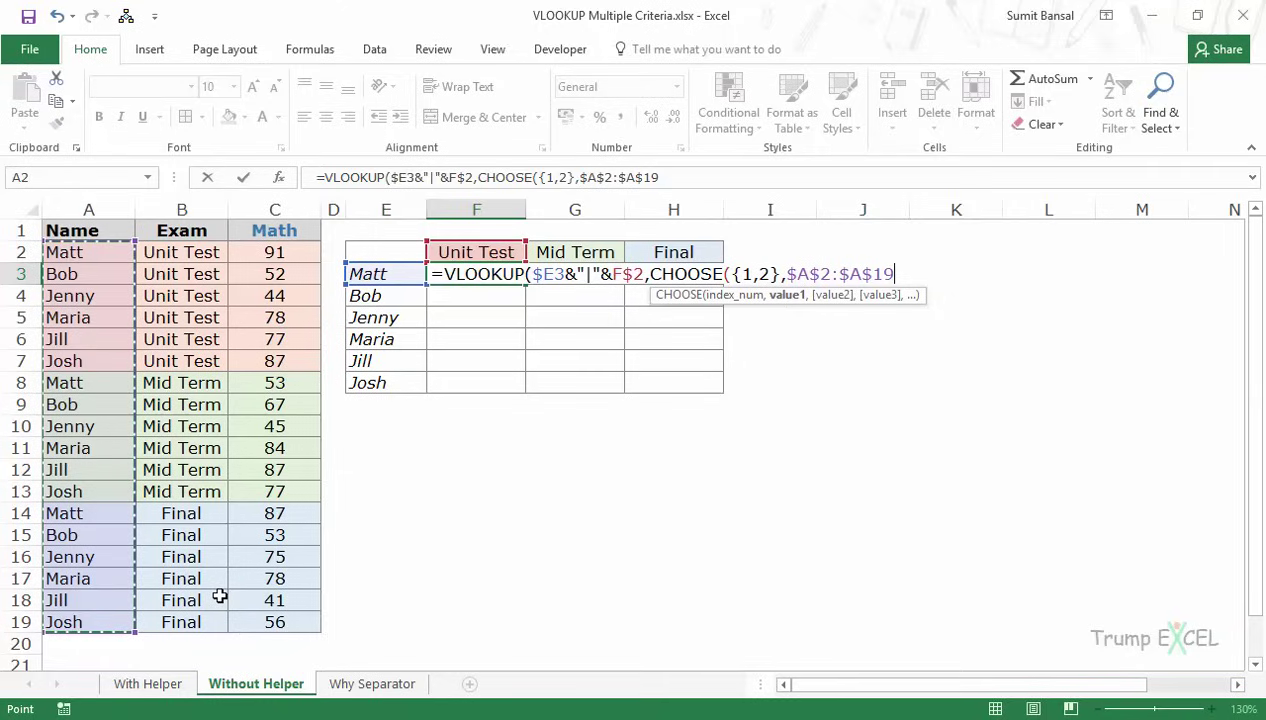
{"action": "type", "text": "&\"|"}
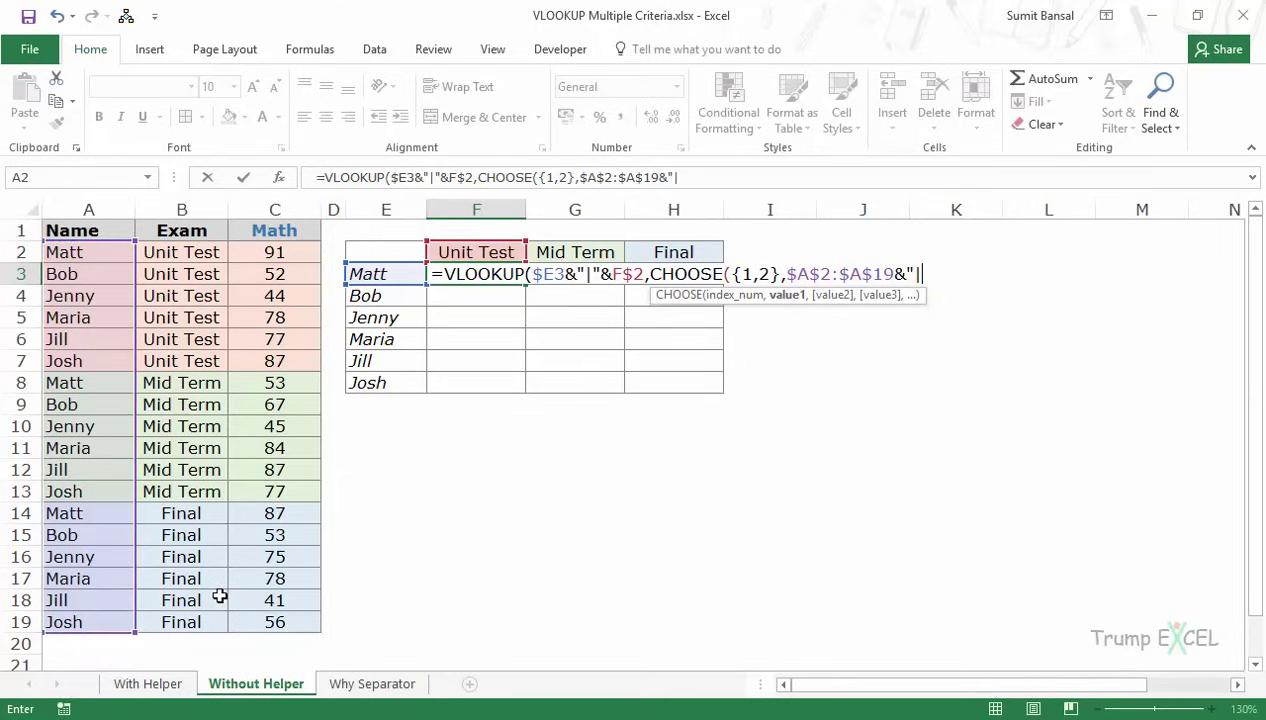
{"action": "type", "text": "\"&"}
{"action": "left_click_drag", "start_coordinate": [206, 258], "coordinate": [178, 622]}
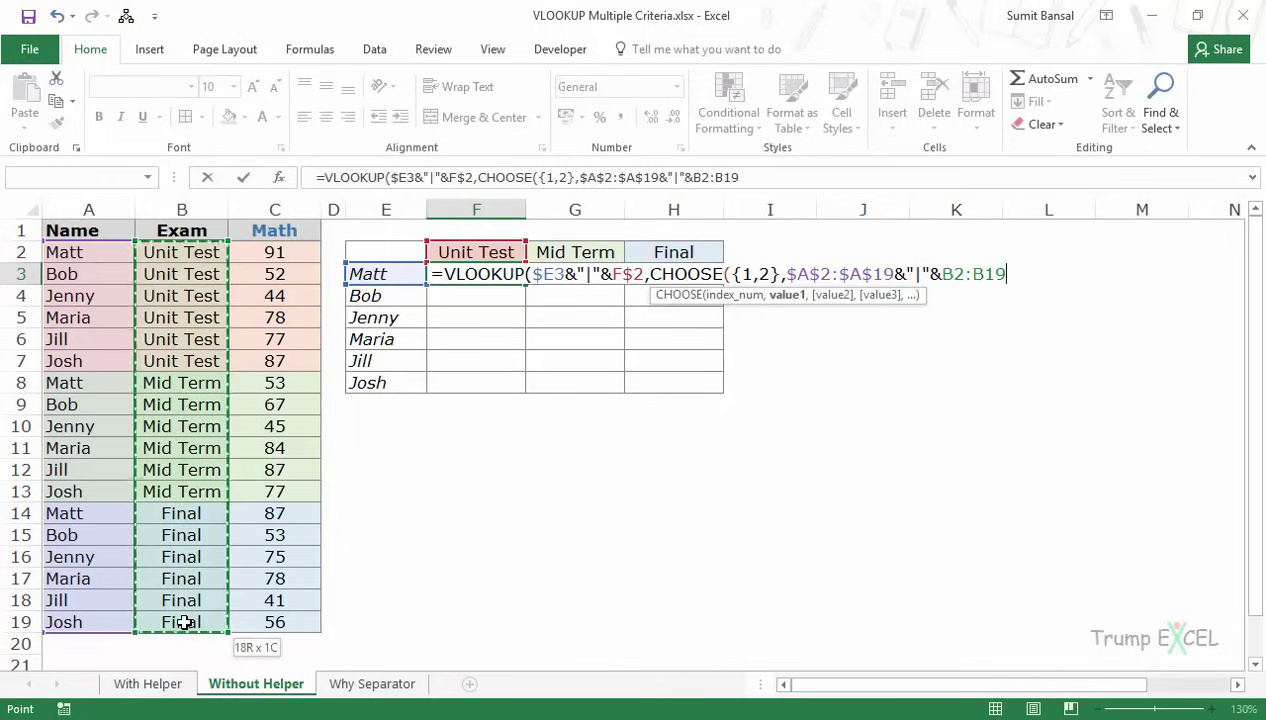
{"action": "key", "text": "F4"}
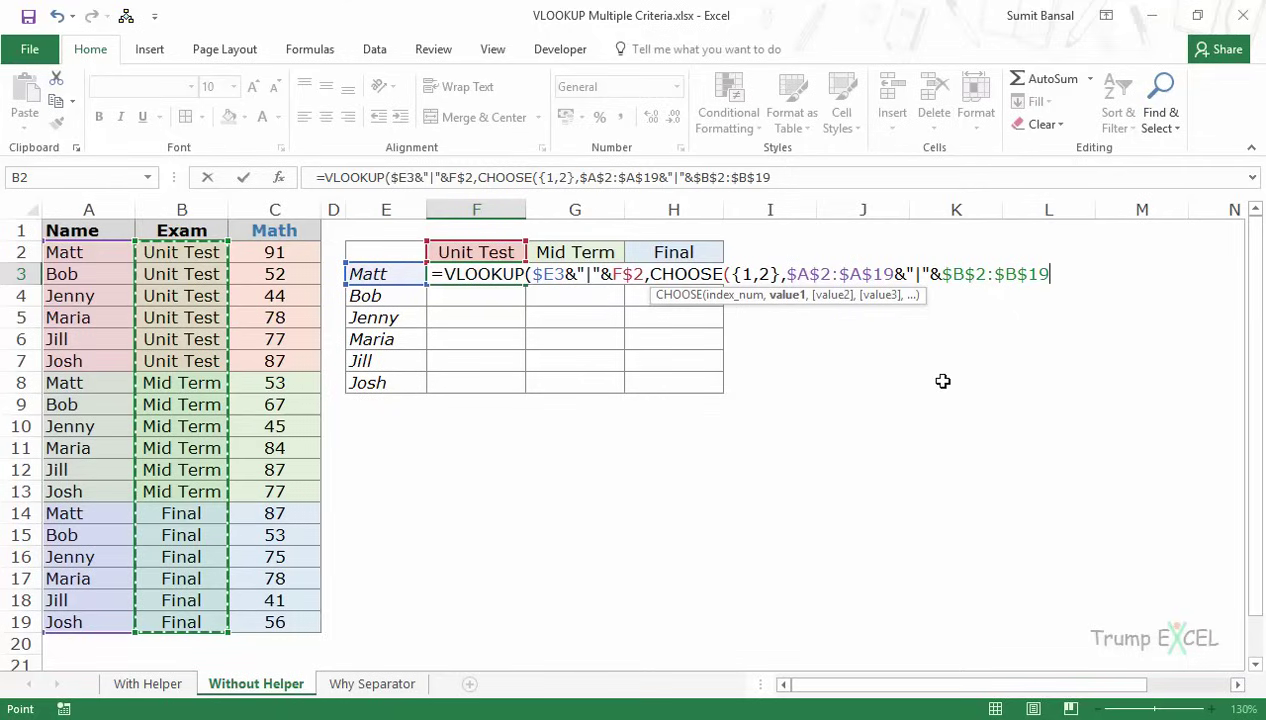
Step: Add the absolute Math range $C$2:$C$19 as the second CHOOSE value in the F3 formula
{"action": "type", "text": ","}
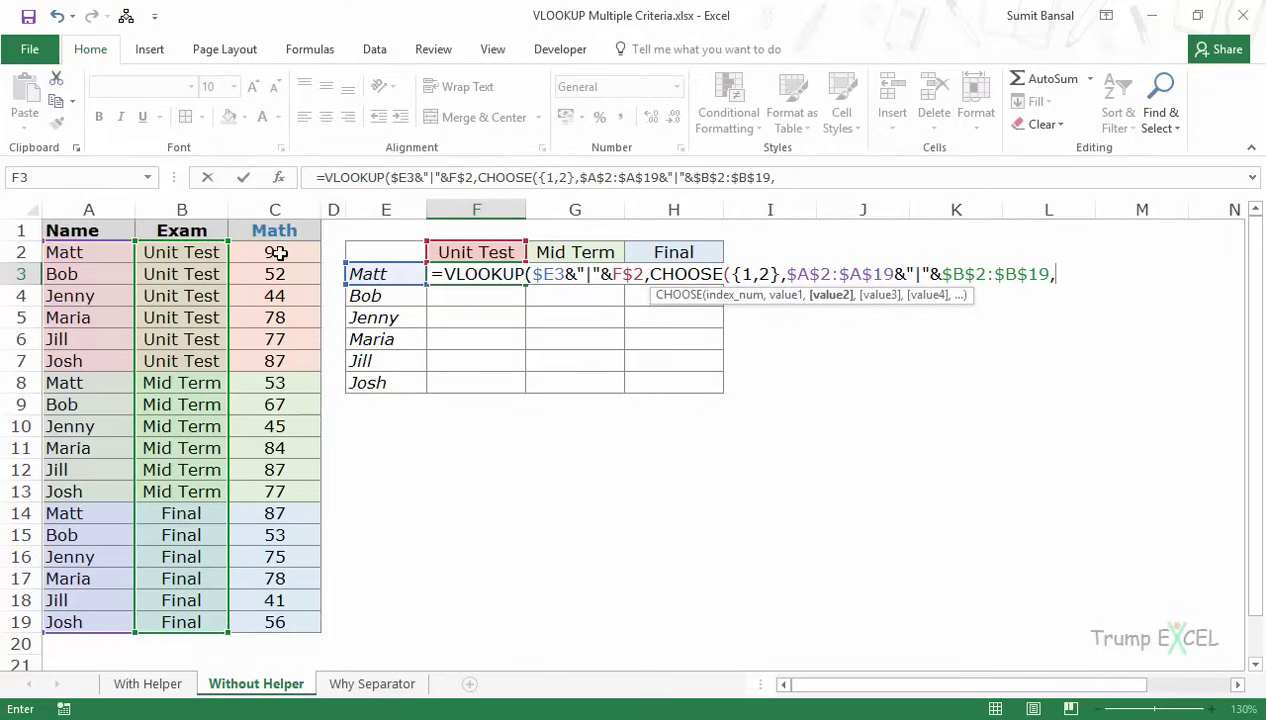
{"action": "left_click_drag", "start_coordinate": [274, 250], "coordinate": [280, 621]}
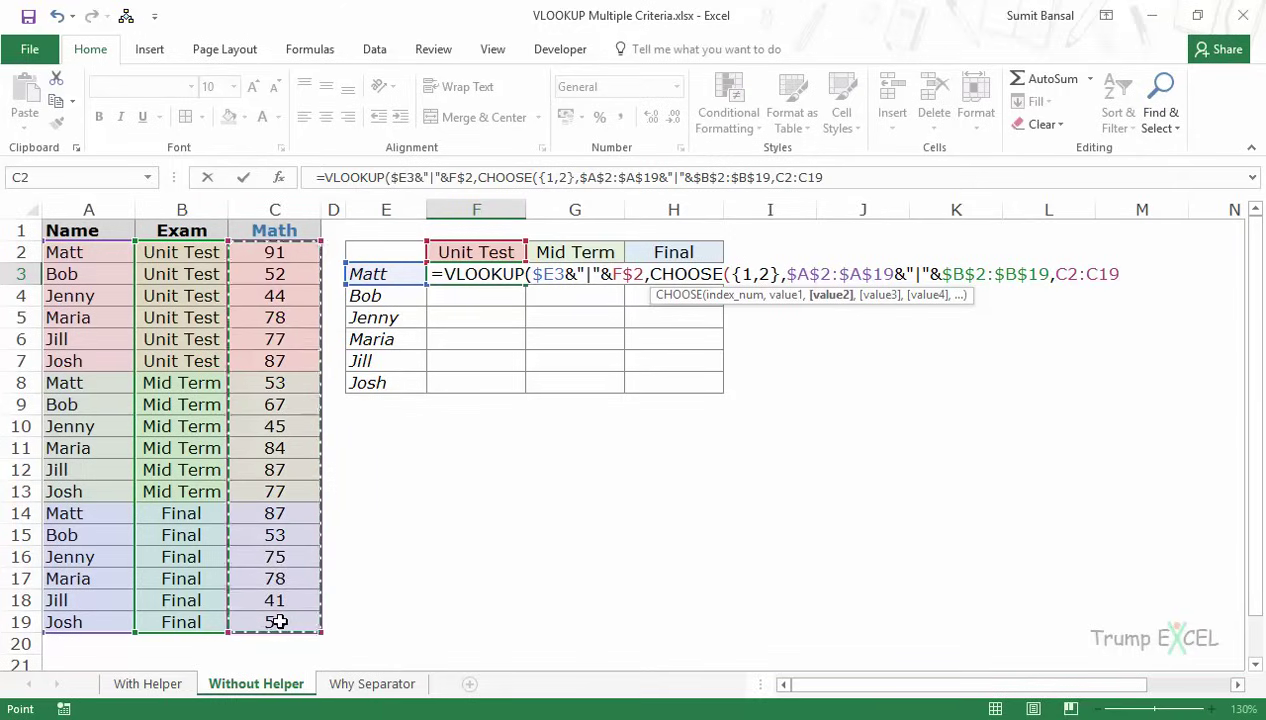
{"action": "key", "text": "F4"}
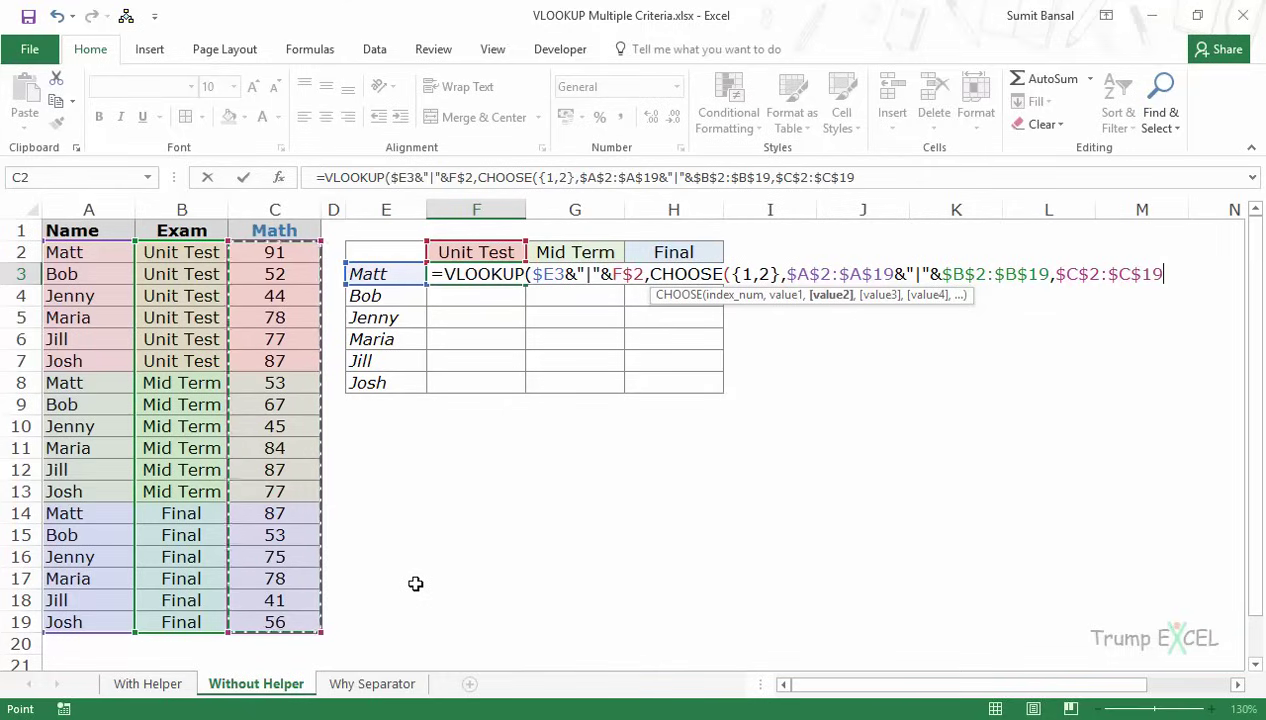
Step: Finish the F3 VLOOKUP with column index 2 and range lookup 0, and enter it as an array formula
{"action": "type", "text": ")"}
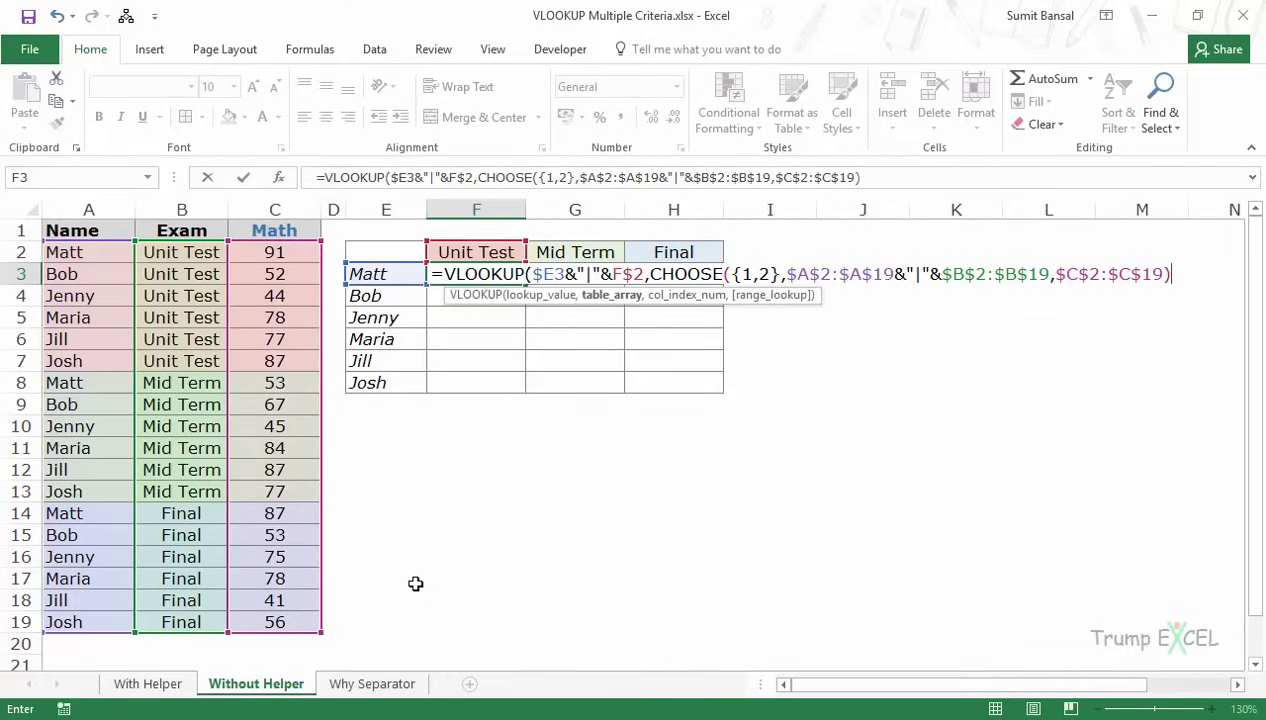
{"action": "type", "text": ","}
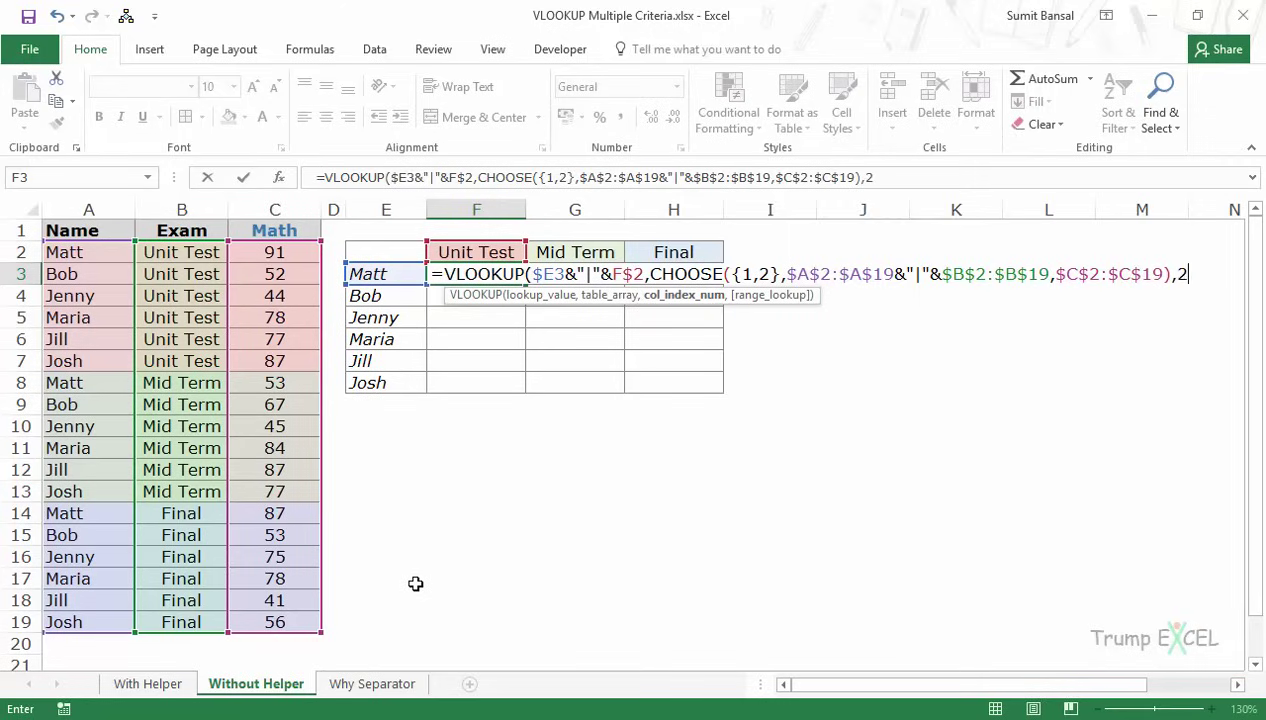
{"action": "type", "text": "2,"}
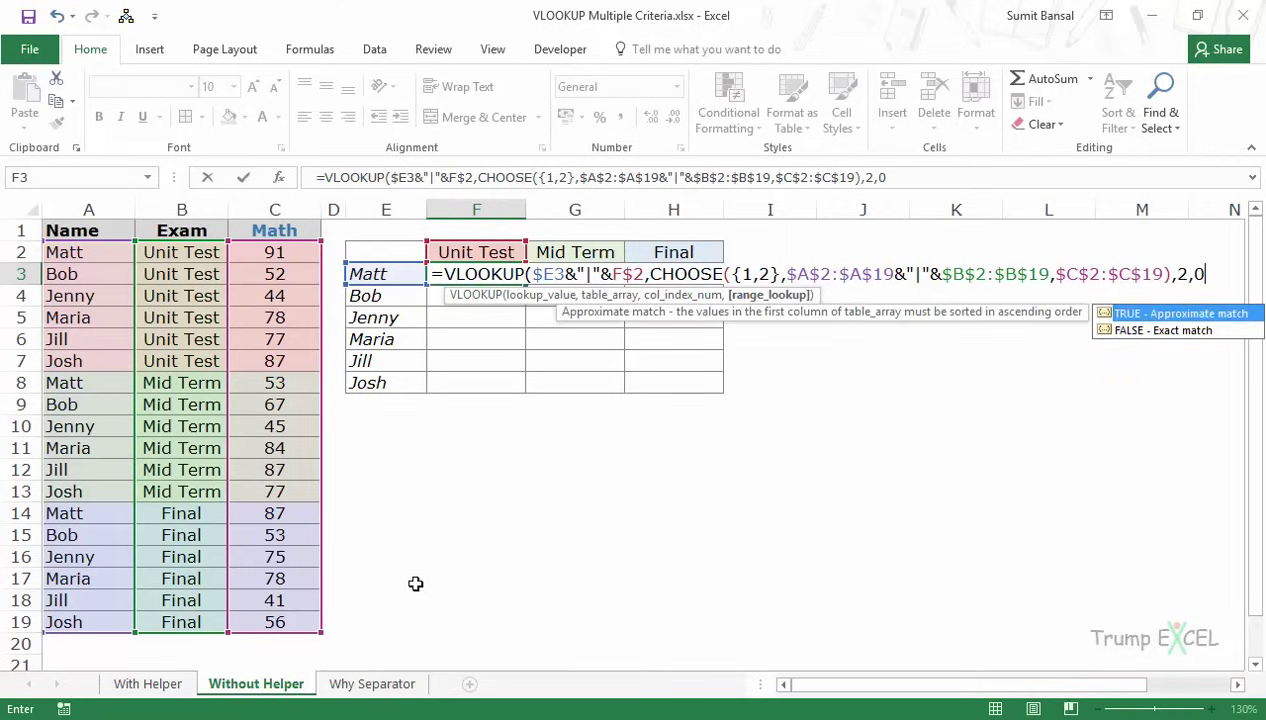
{"action": "type", "text": "0)"}
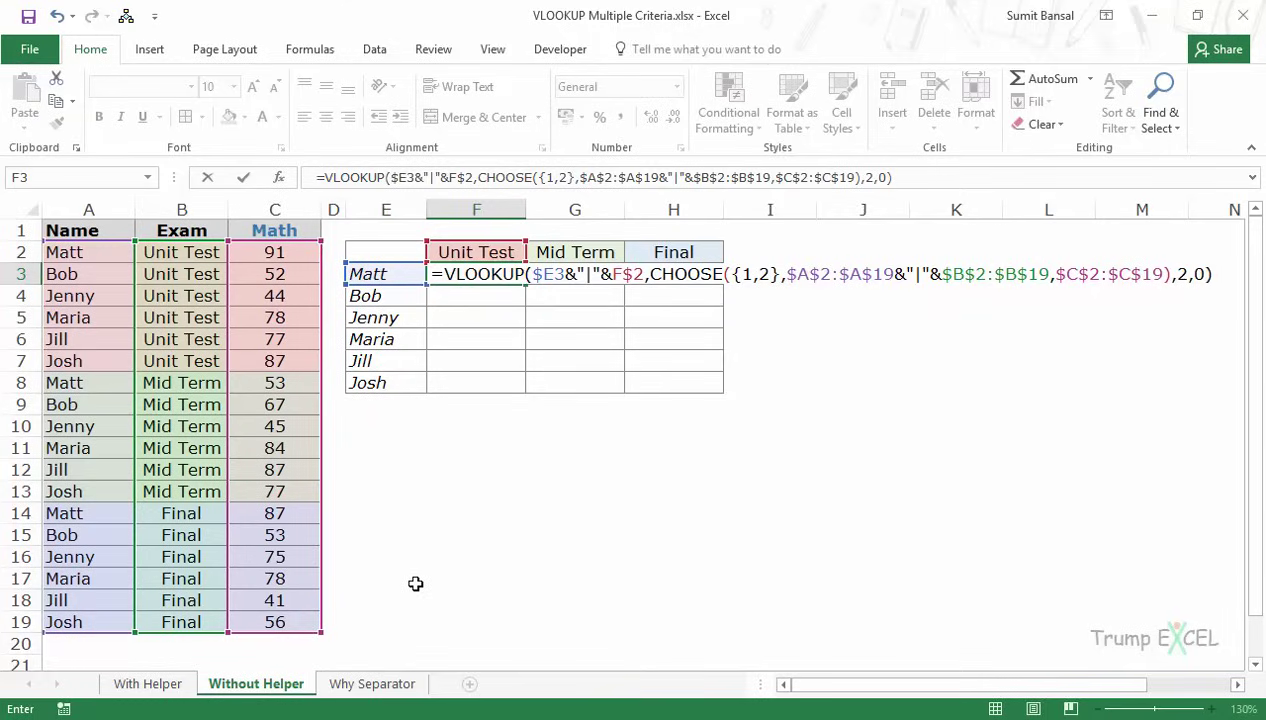
{"action": "key", "text": "ctrl+shift+Return"}
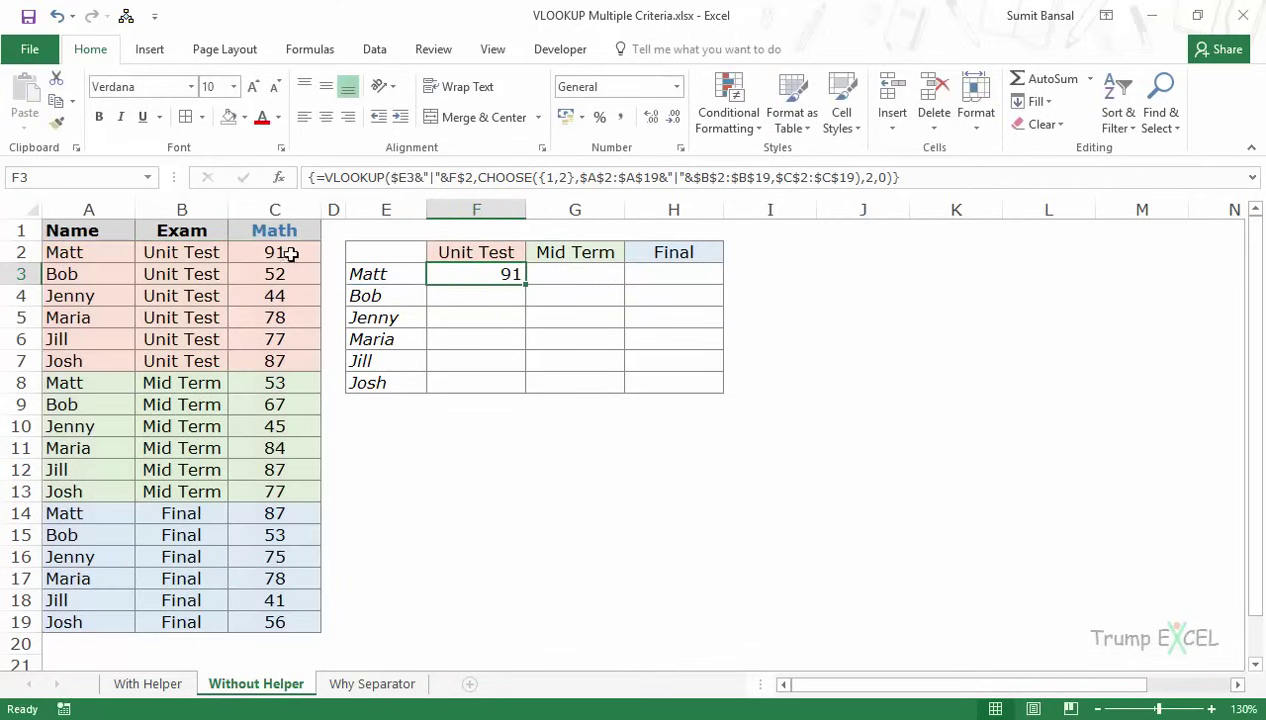
Step: Fill the F3 array formula across the whole score table, F3:H8
{"action": "left_click_drag", "start_coordinate": [526, 285], "coordinate": [700, 390]}
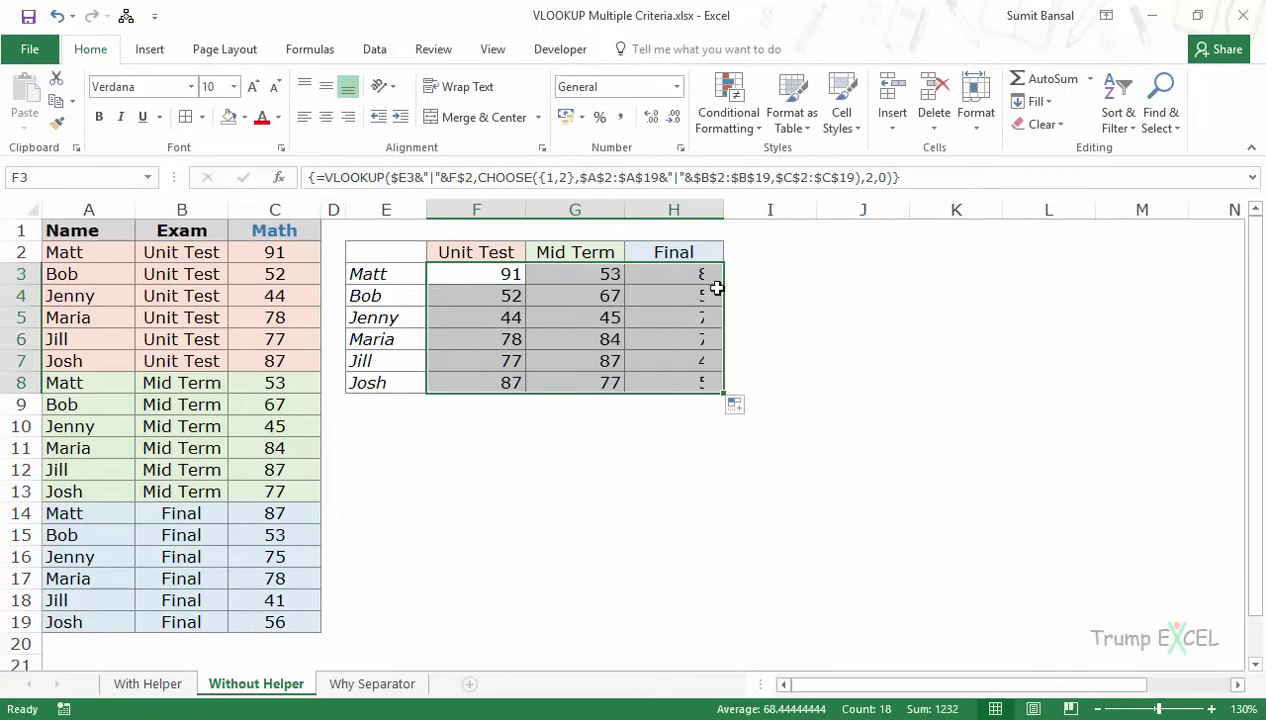
{"action": "left_click", "coordinate": [378, 274]}
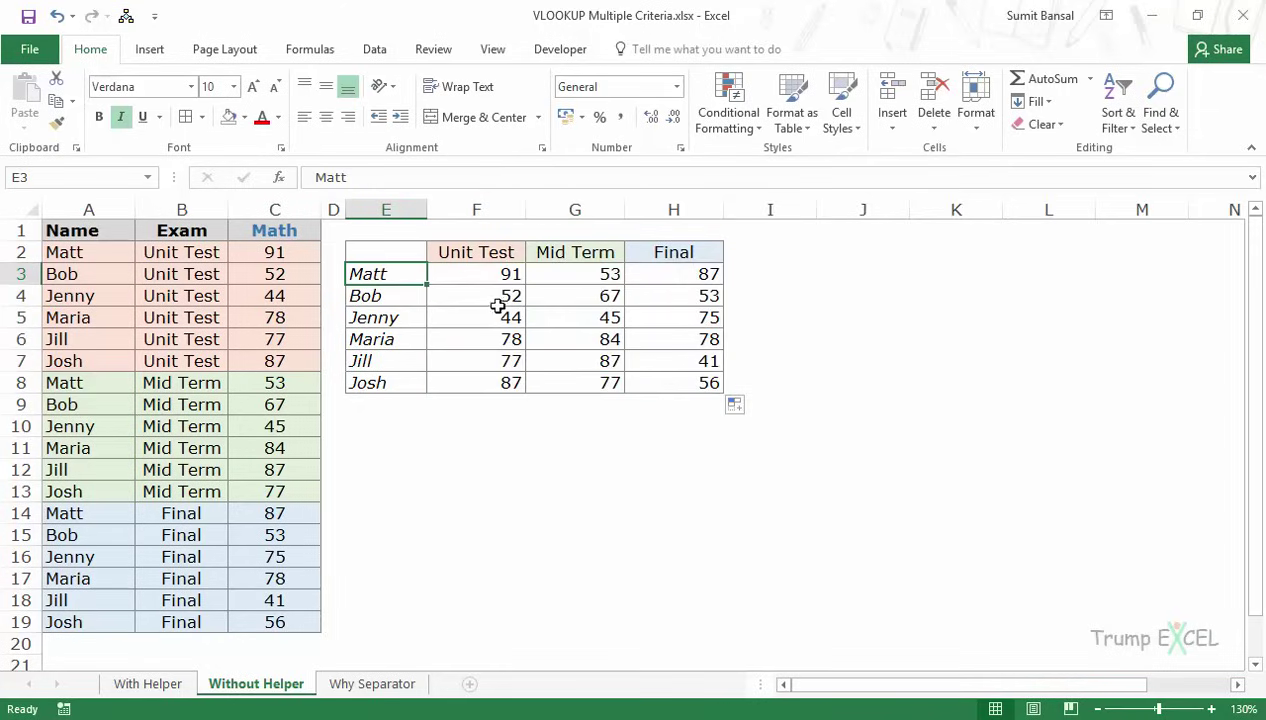
Step: Evaluate the CHOOSE part of the F3 formula in place to inspect its array, then restore the original array formula
{"action": "left_click", "coordinate": [476, 275]}
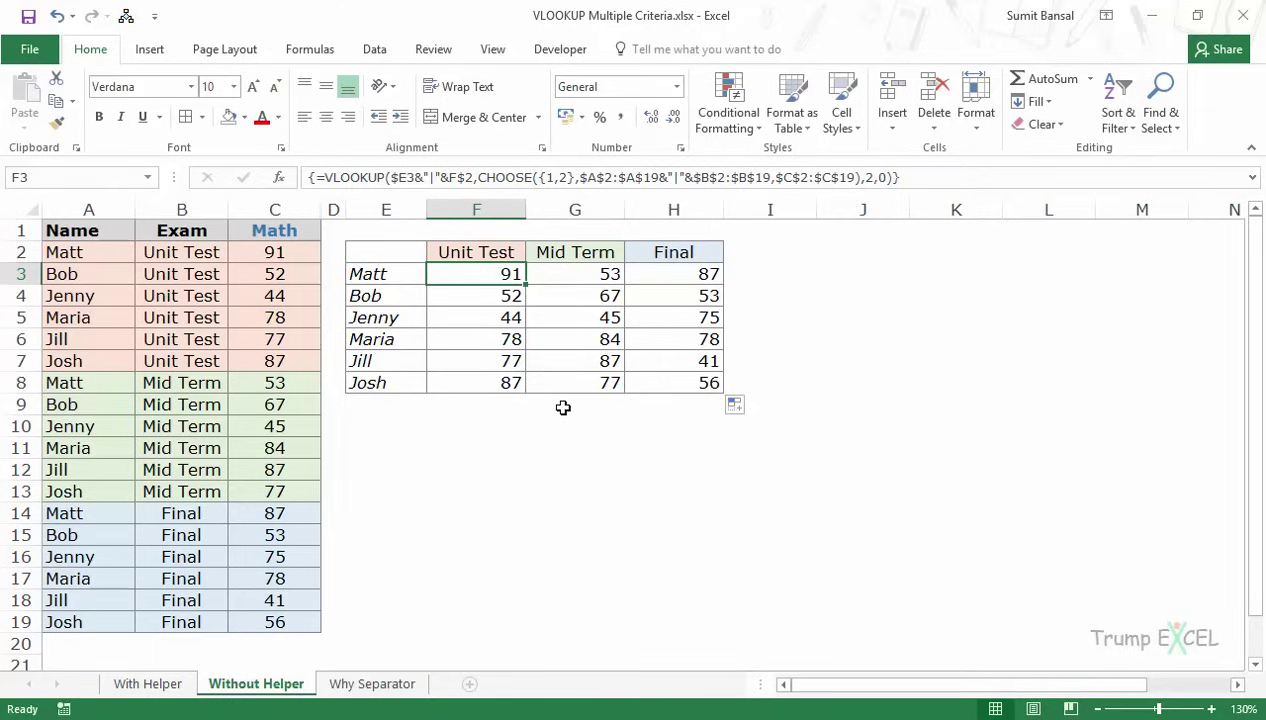
{"action": "scroll", "coordinate": [564, 404], "scroll_direction": "up", "scroll_amount": 3, "text": "ctrl"}
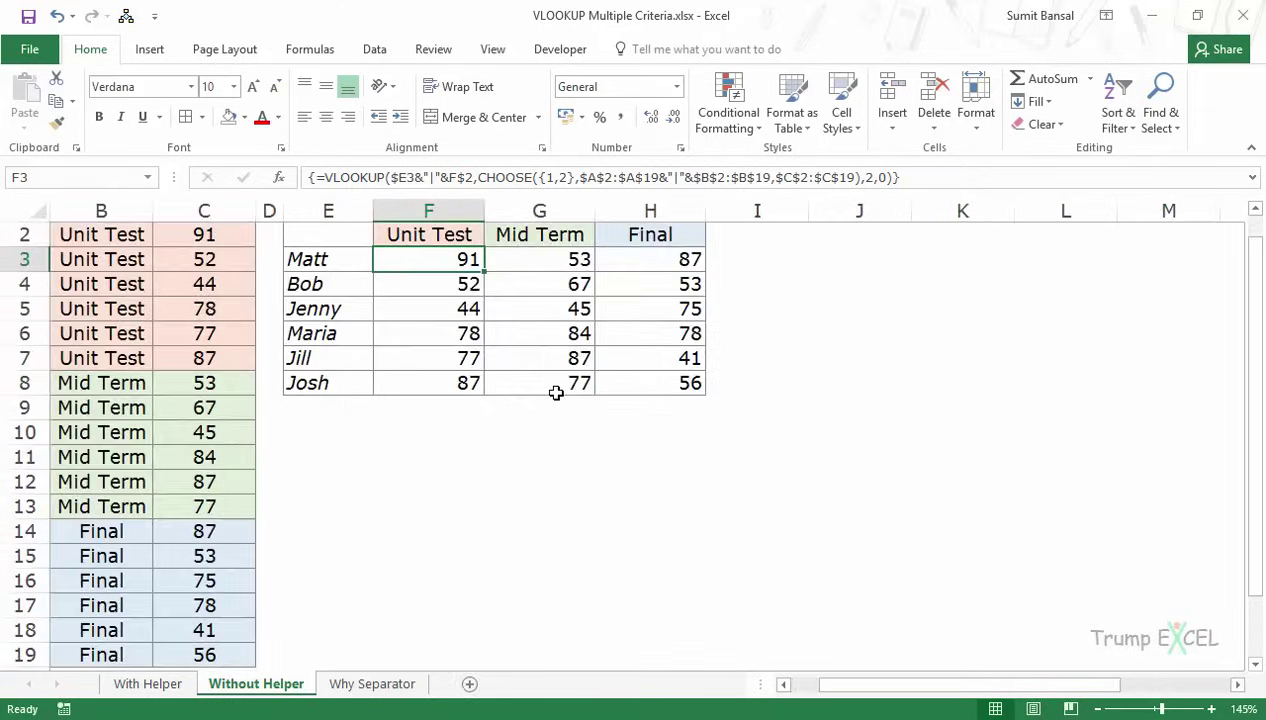
{"action": "scroll", "coordinate": [633, 486], "scroll_direction": "left", "scroll_amount": 3}
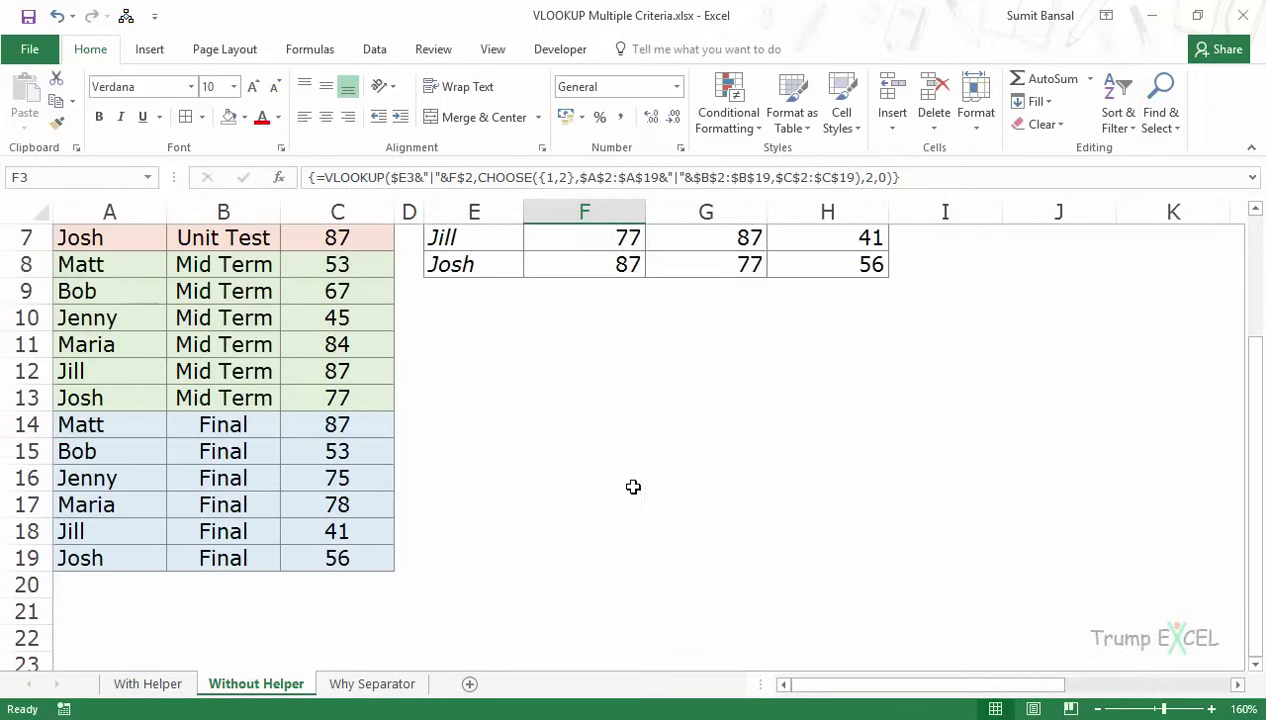
{"action": "scroll", "coordinate": [633, 396], "scroll_direction": "up", "scroll_amount": 2}
{"action": "key", "text": "F2"}
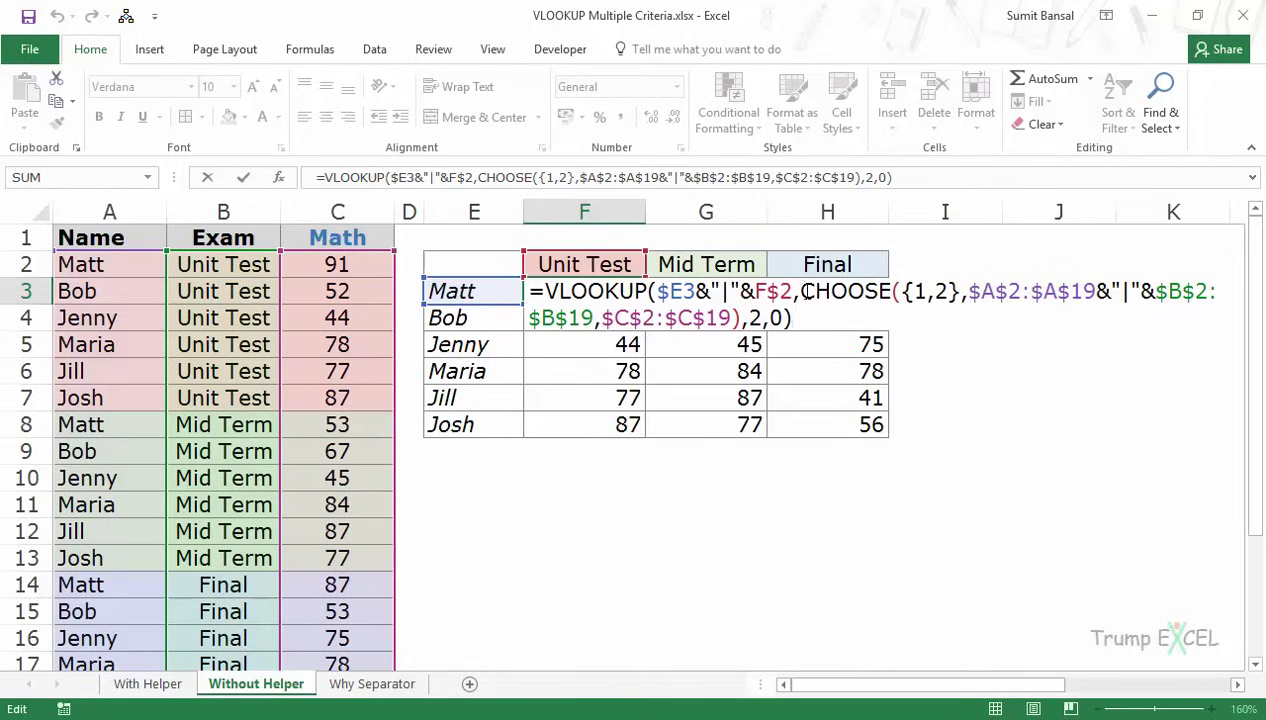
{"action": "left_click_drag", "start_coordinate": [801, 291], "coordinate": [718, 318]}
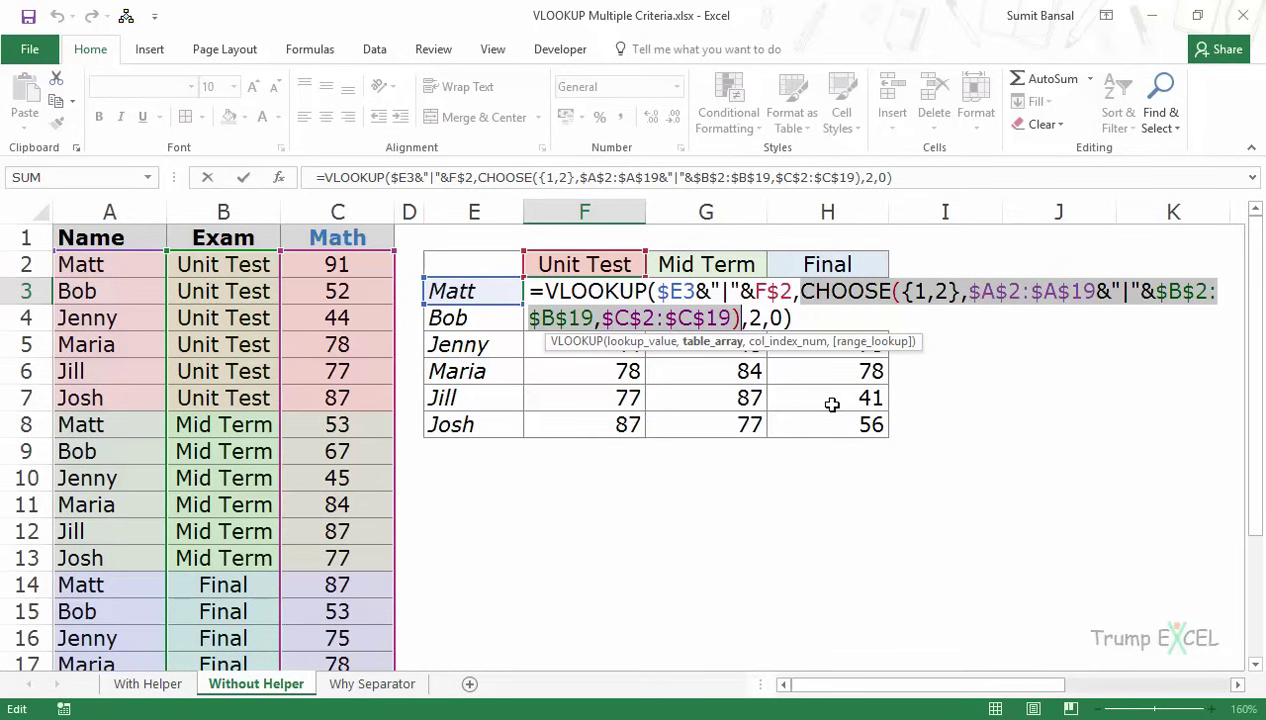
{"action": "key", "text": "F9"}
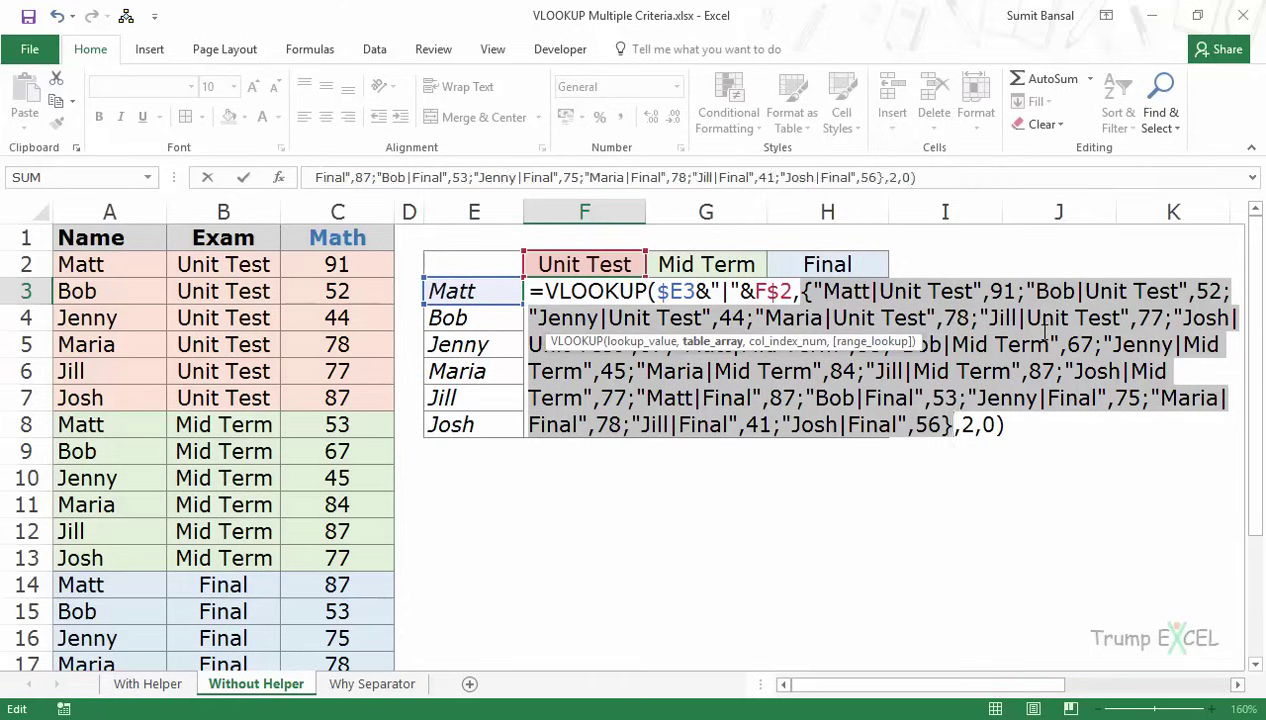
{"action": "key", "text": "ctrl+z"}
{"action": "key", "text": "ctrl+shift+Return"}
Step: On the With Helper sheet, examine how the Helper 1 entries in column C pair with the Math scores in column D
{"action": "left_click", "coordinate": [185, 686]}
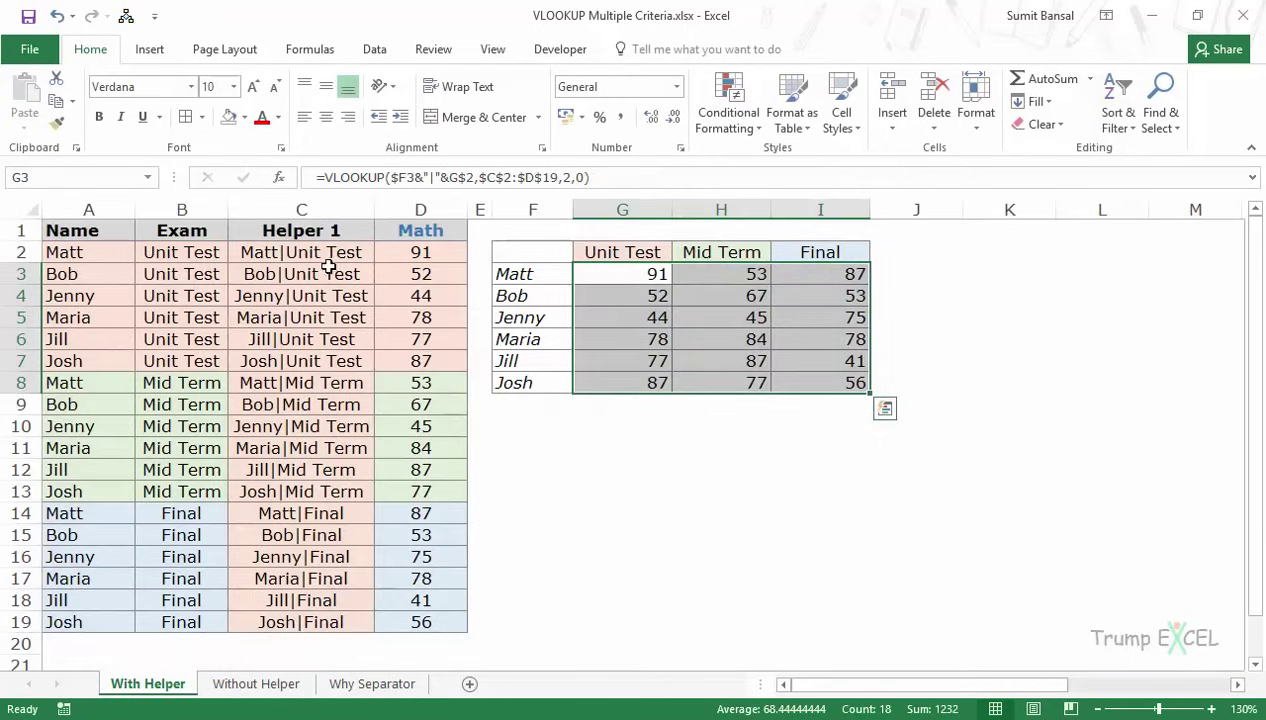
{"action": "left_click_drag", "start_coordinate": [330, 250], "coordinate": [441, 615]}
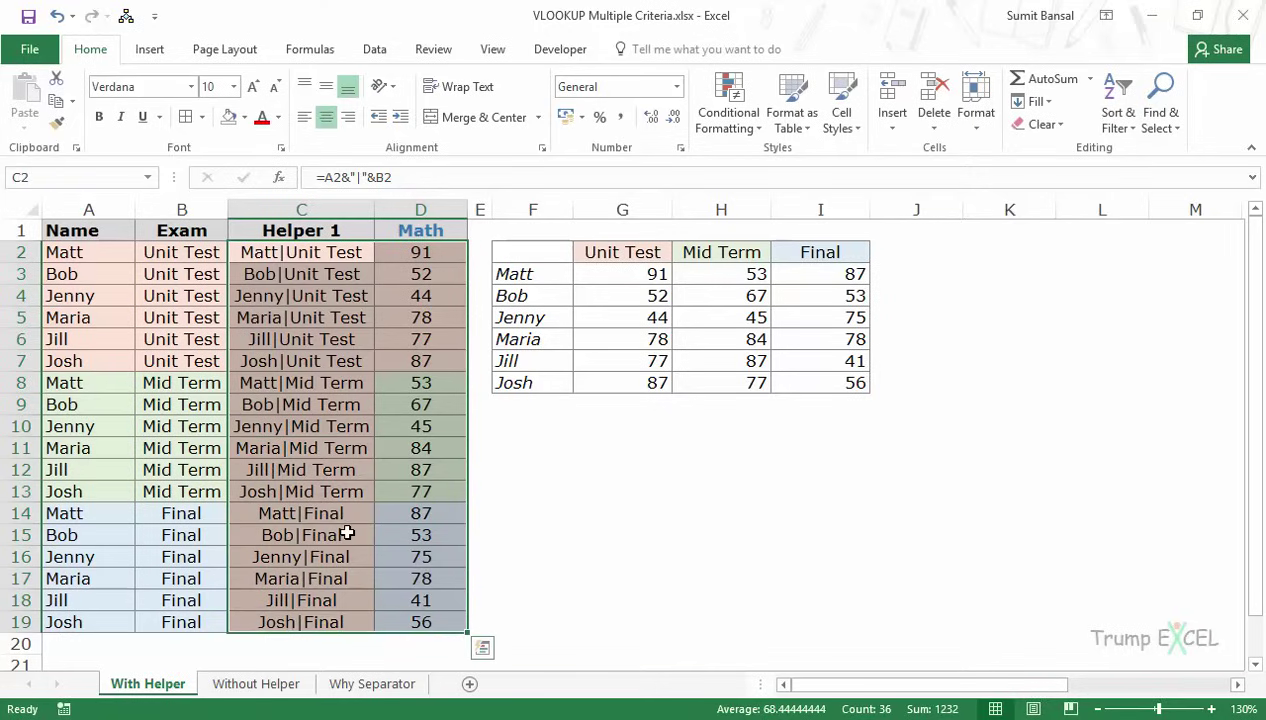
{"action": "left_click", "coordinate": [290, 254]}
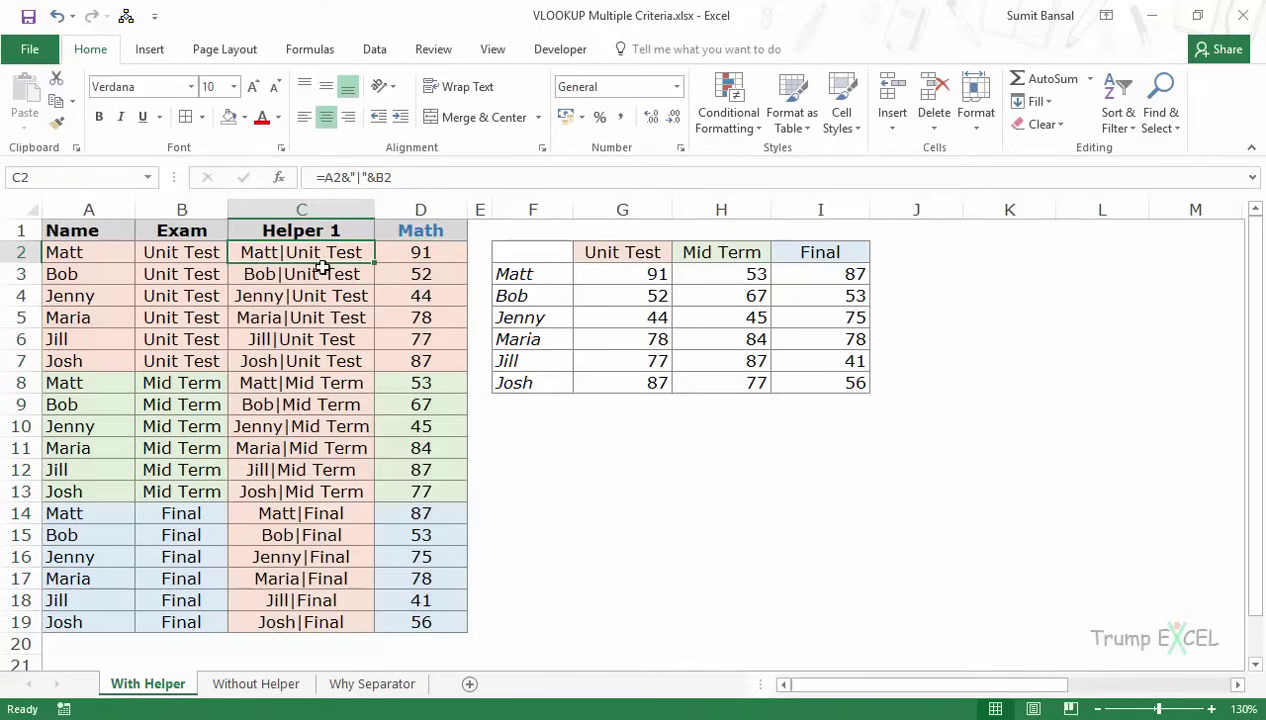
{"action": "left_click", "coordinate": [418, 250]}
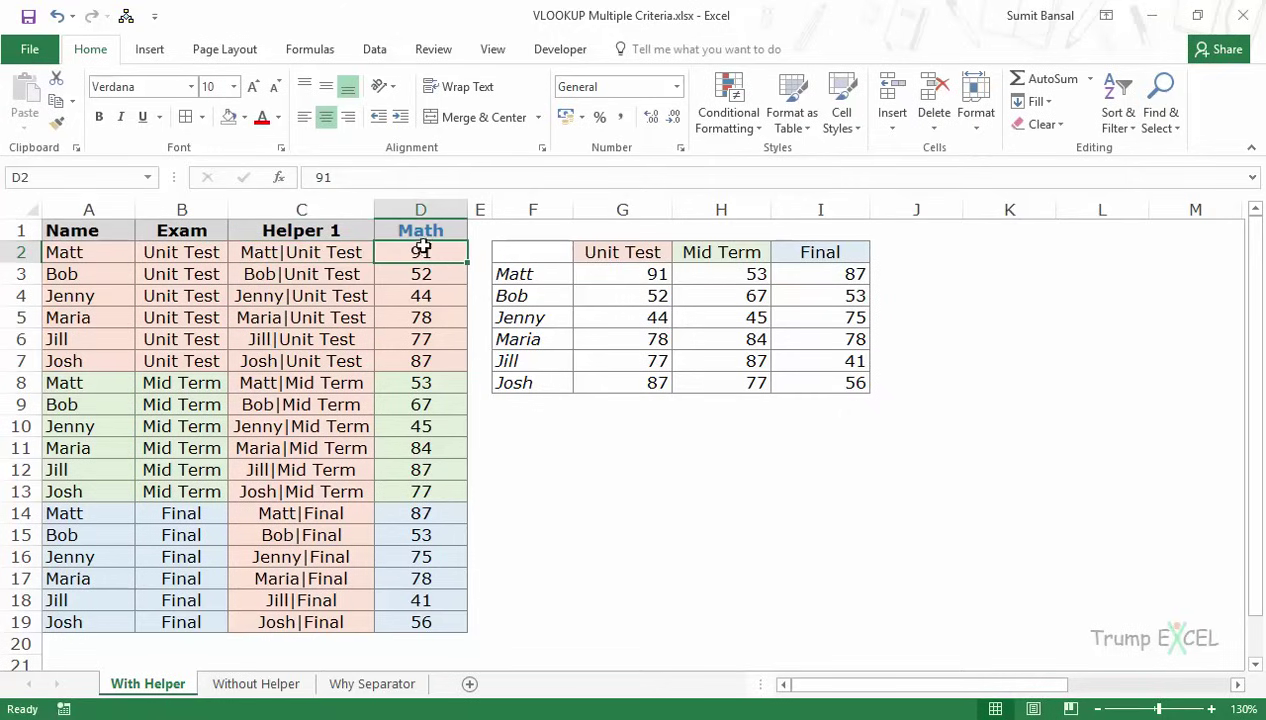
{"action": "left_click", "coordinate": [338, 275]}
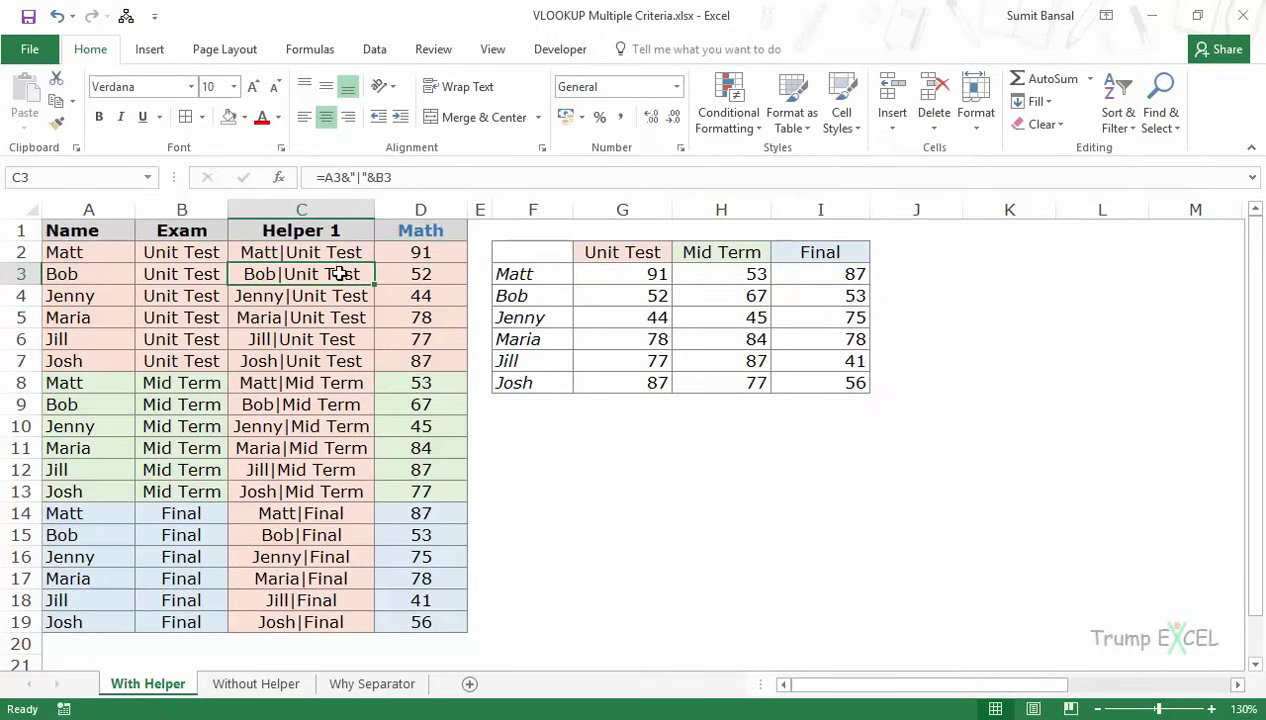
{"action": "left_click", "coordinate": [405, 268]}
{"action": "left_click", "coordinate": [342, 298]}
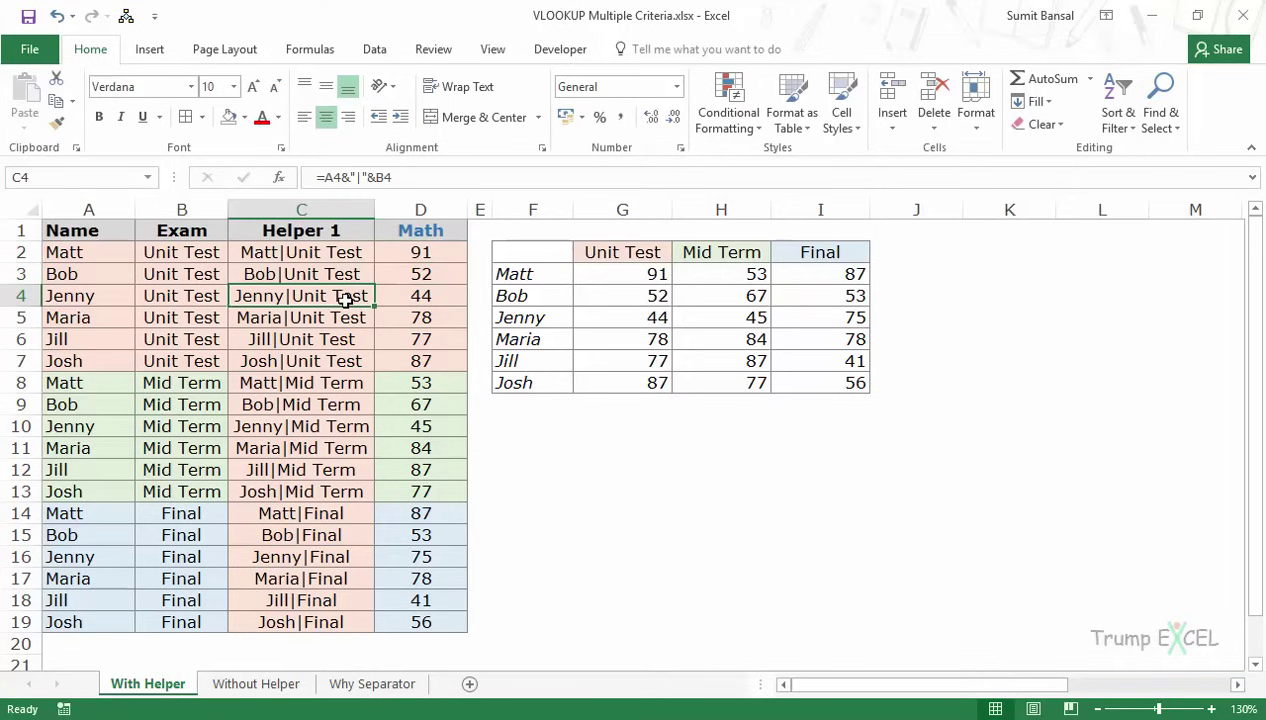
Step: Back on the Without Helper sheet, evaluate F3's CHOOSE expression again for comparison, then undo it and re-enter the array formula
{"action": "left_click", "coordinate": [230, 684]}
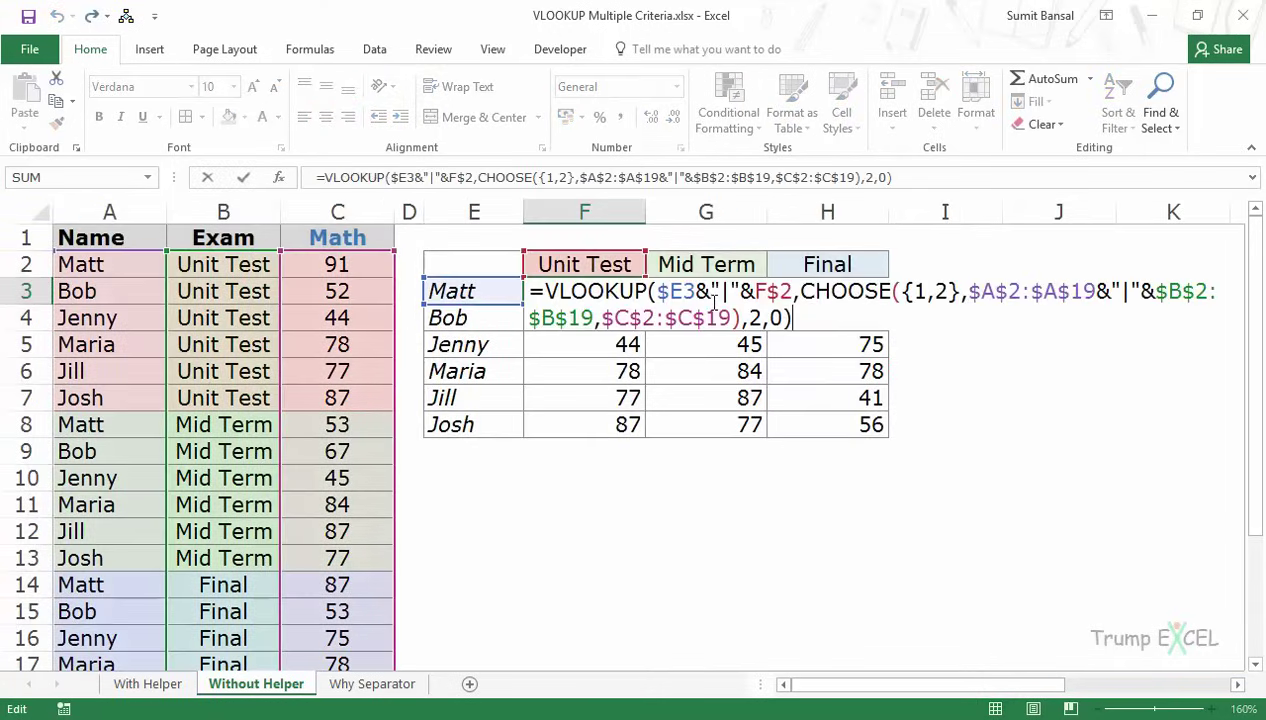
{"action": "left_click_drag", "start_coordinate": [800, 290], "coordinate": [748, 318]}
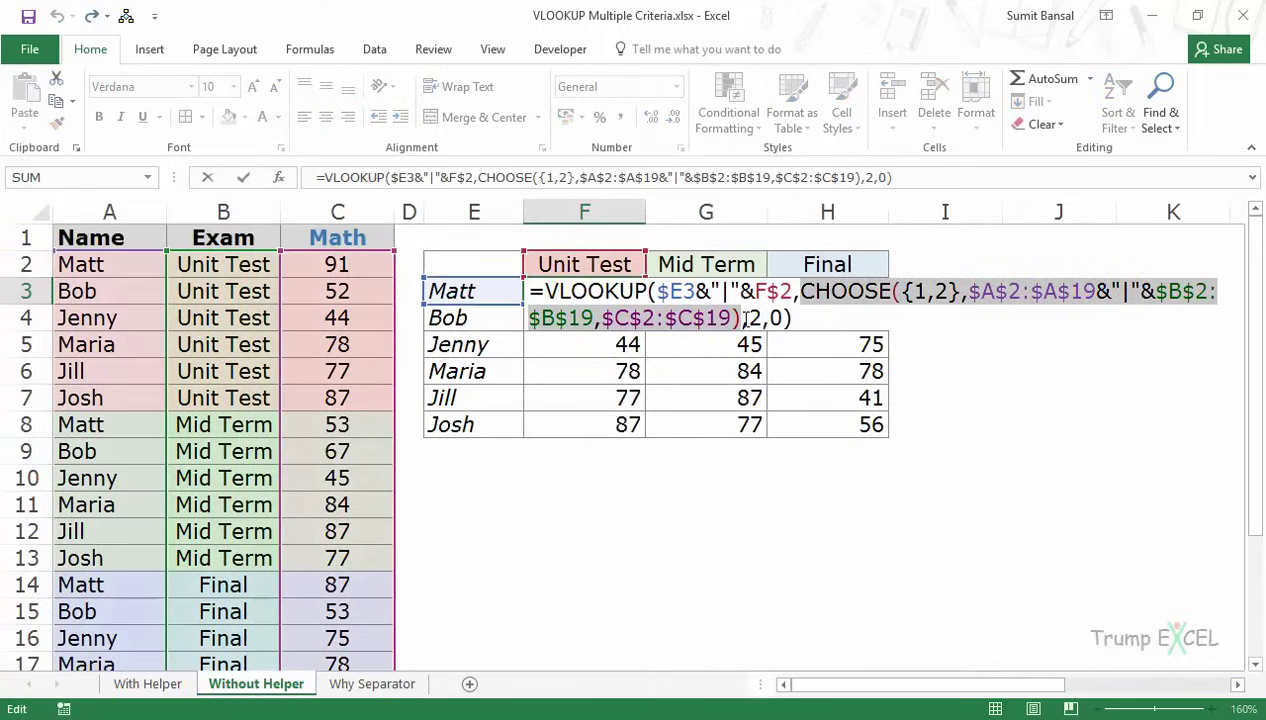
{"action": "key", "text": "F9"}
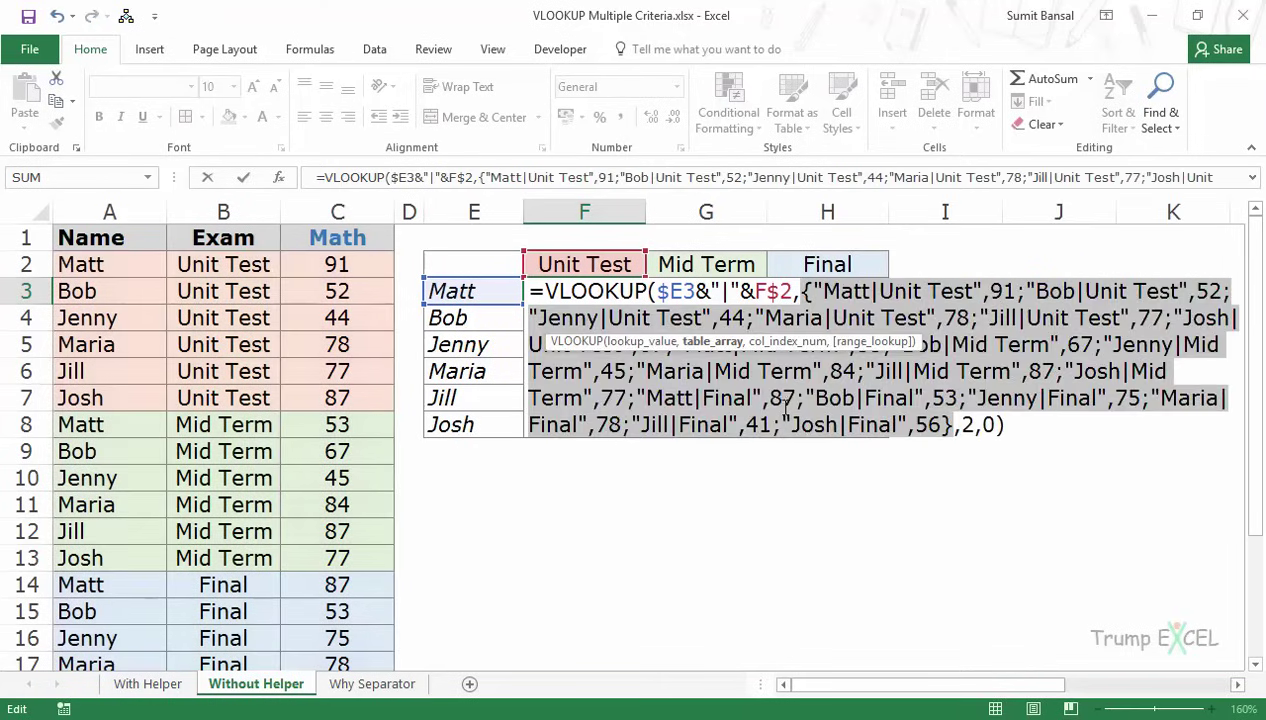
{"action": "key", "text": "ctrl+z"}
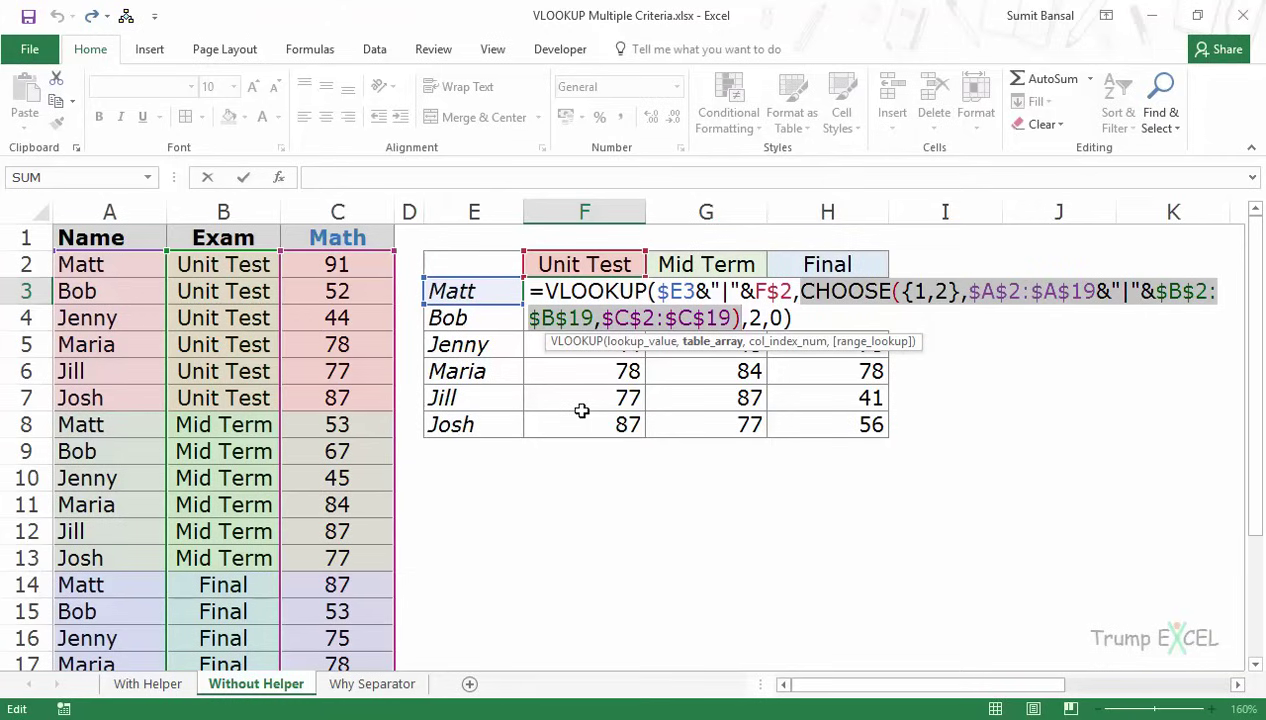
{"action": "key", "text": "ctrl+shift+Return"}
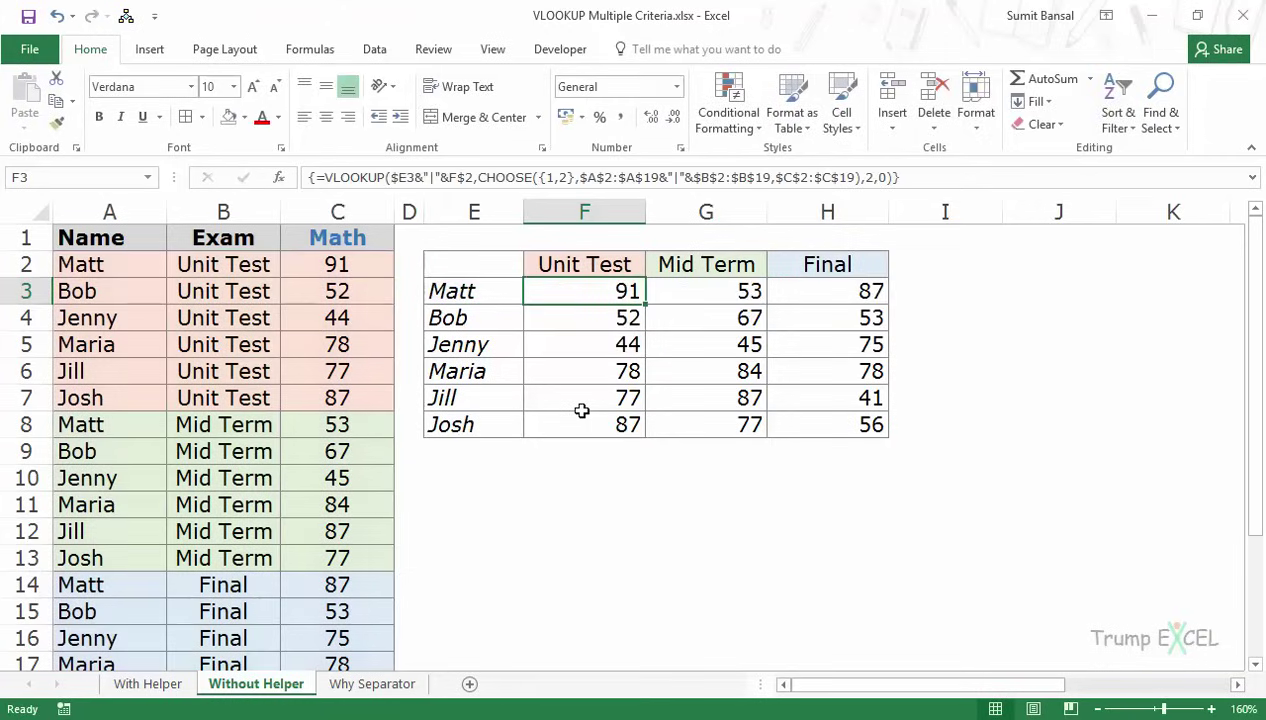